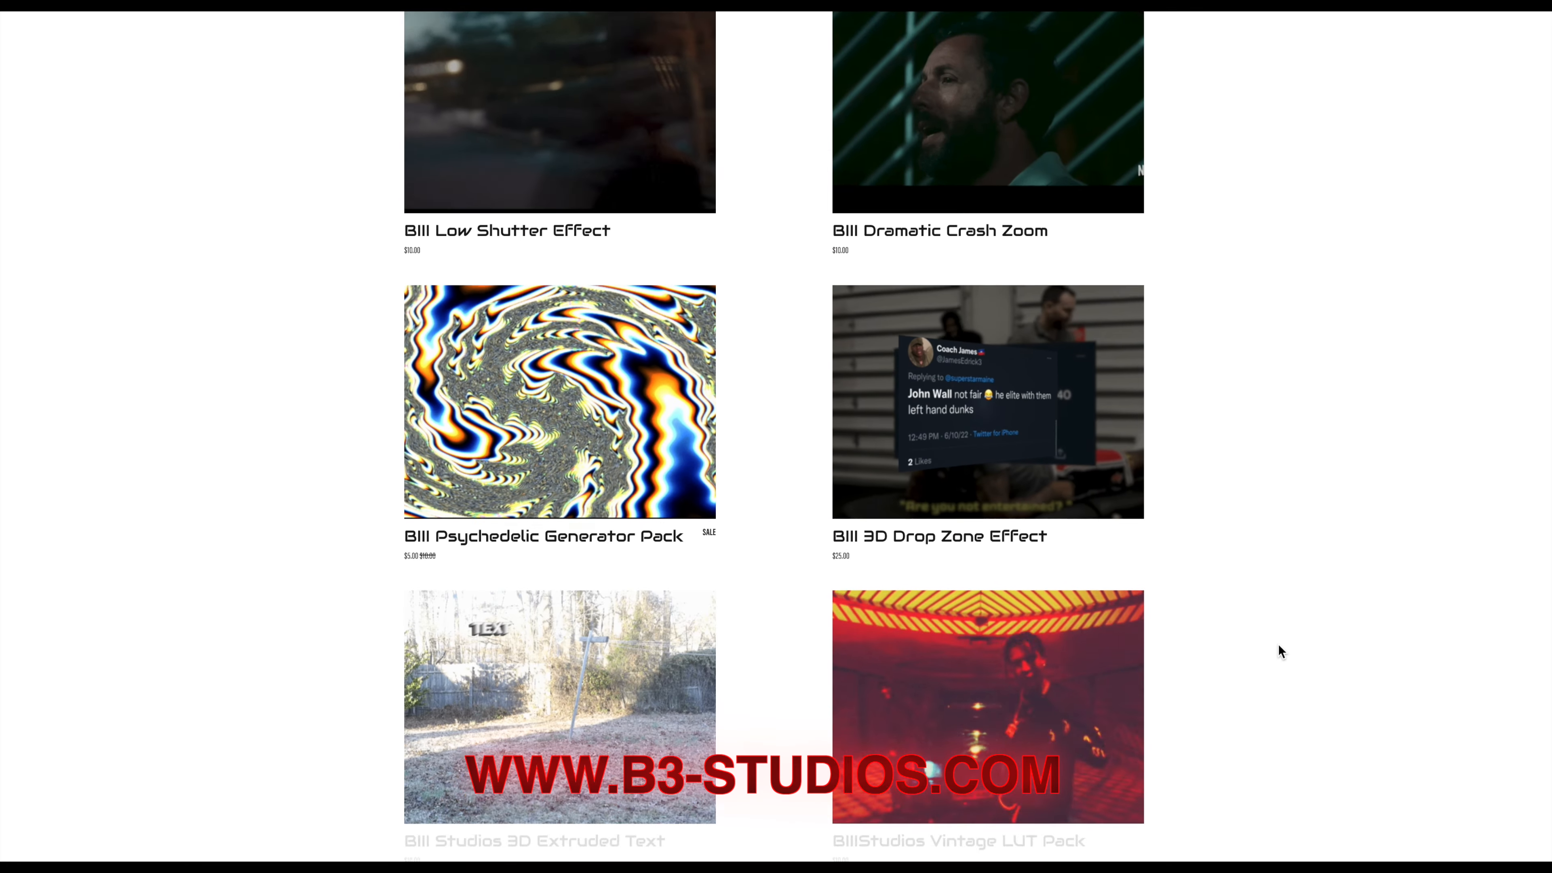
{"action": "scroll", "coordinate": [1279, 645], "scroll_direction": "down", "scroll_amount": 3}
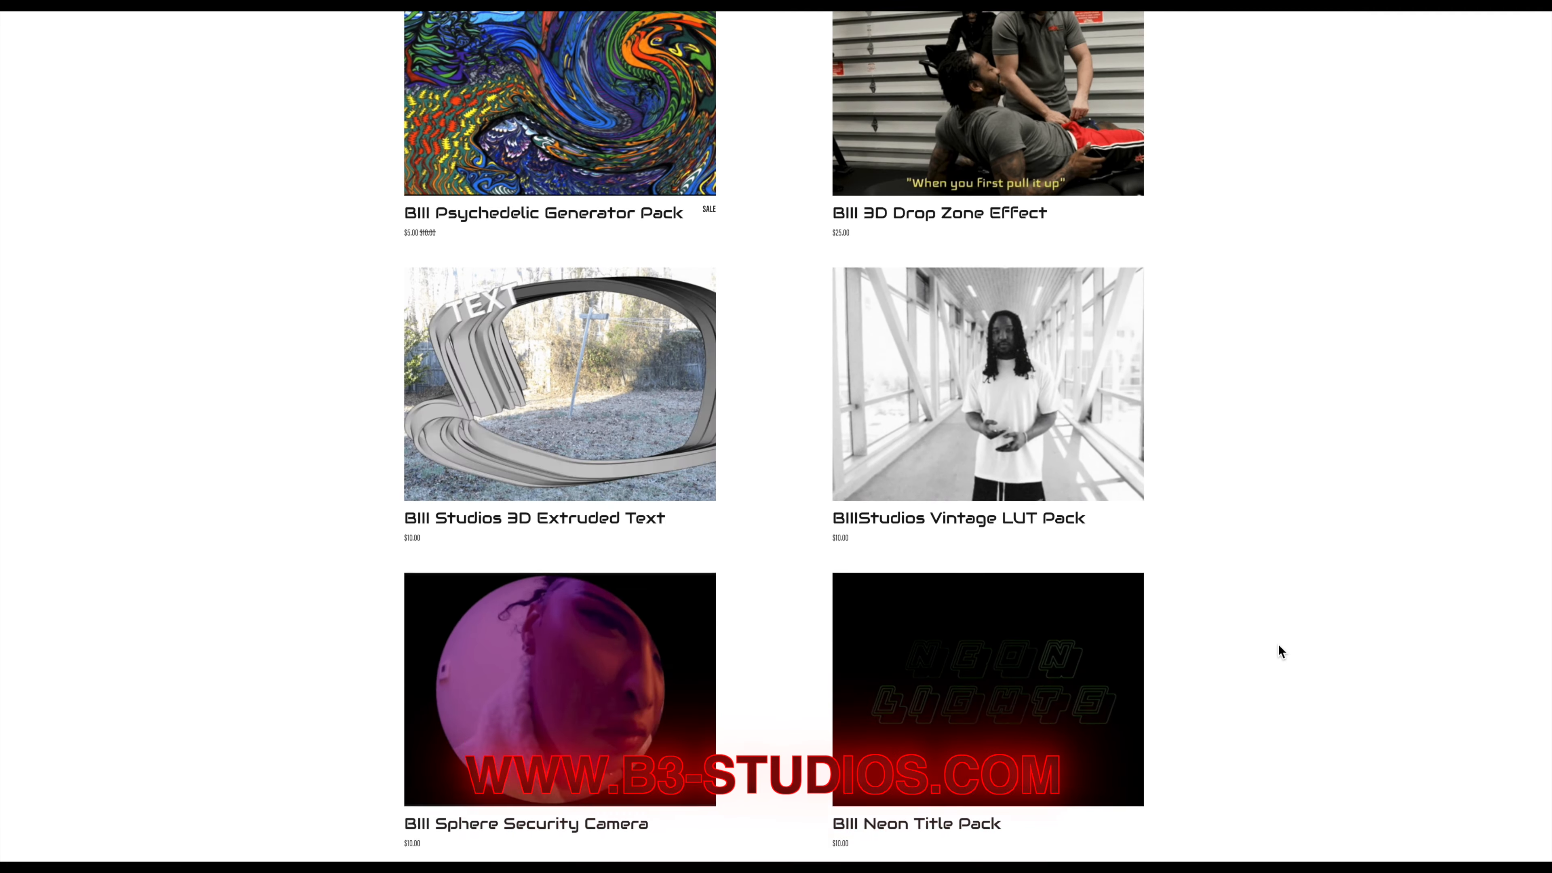
{"action": "scroll", "coordinate": [1279, 644], "scroll_direction": "down", "scroll_amount": 3}
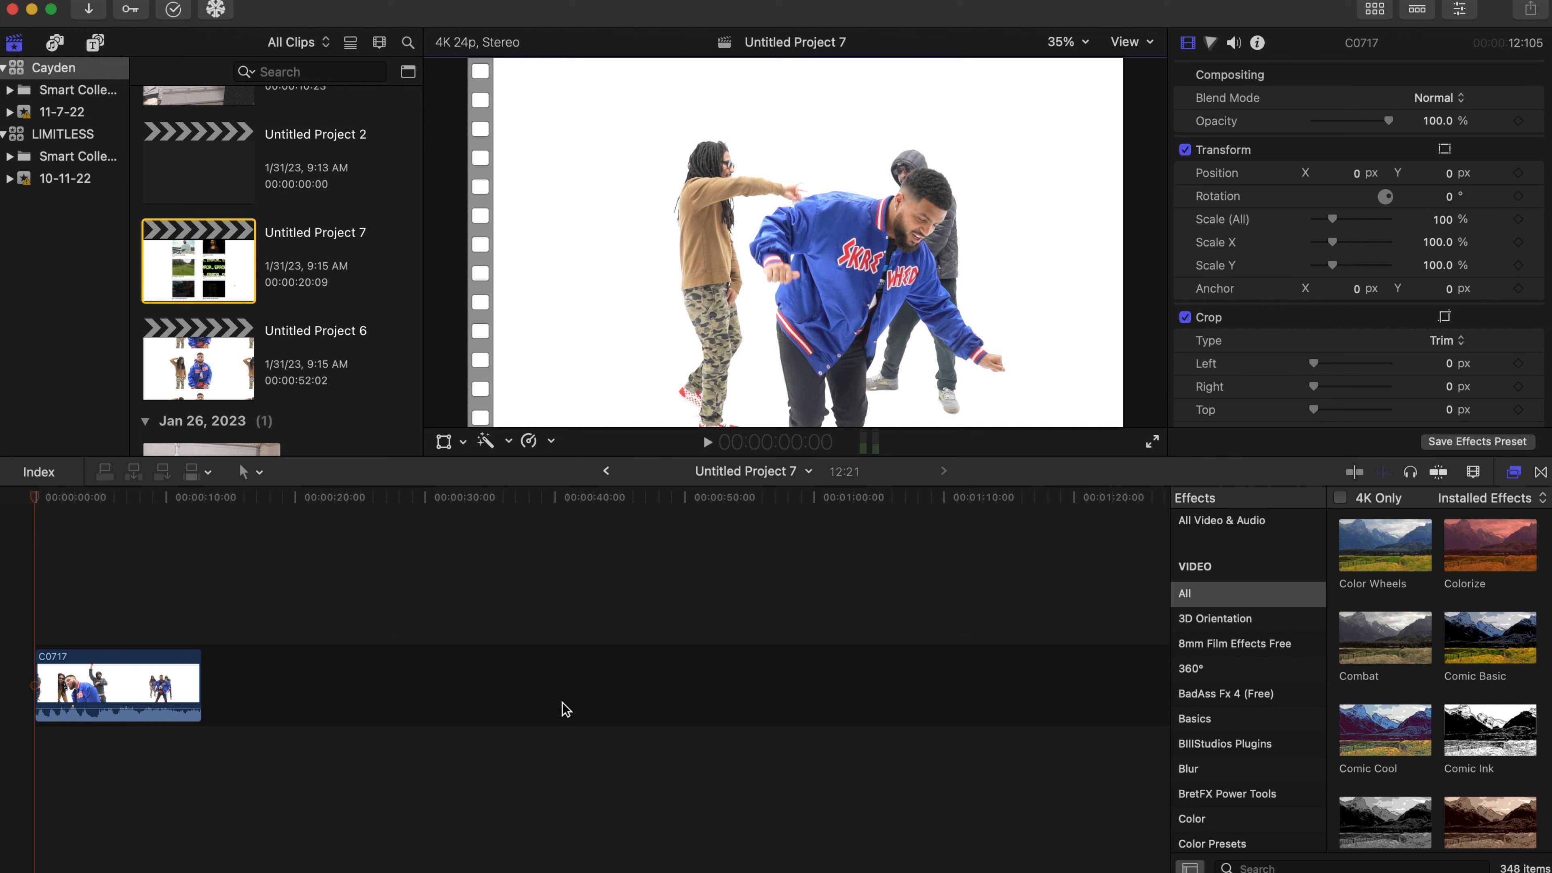
Search the effects for "tile" and apply the Tile effect to clip C0717.
{"action": "mouse_move", "coordinate": [32, 494]}
{"action": "left_mouse_down"}
{"action": "mouse_move", "coordinate": [70, 503]}
{"action": "mouse_move", "coordinate": [23, 503]}
{"action": "left_mouse_up"}
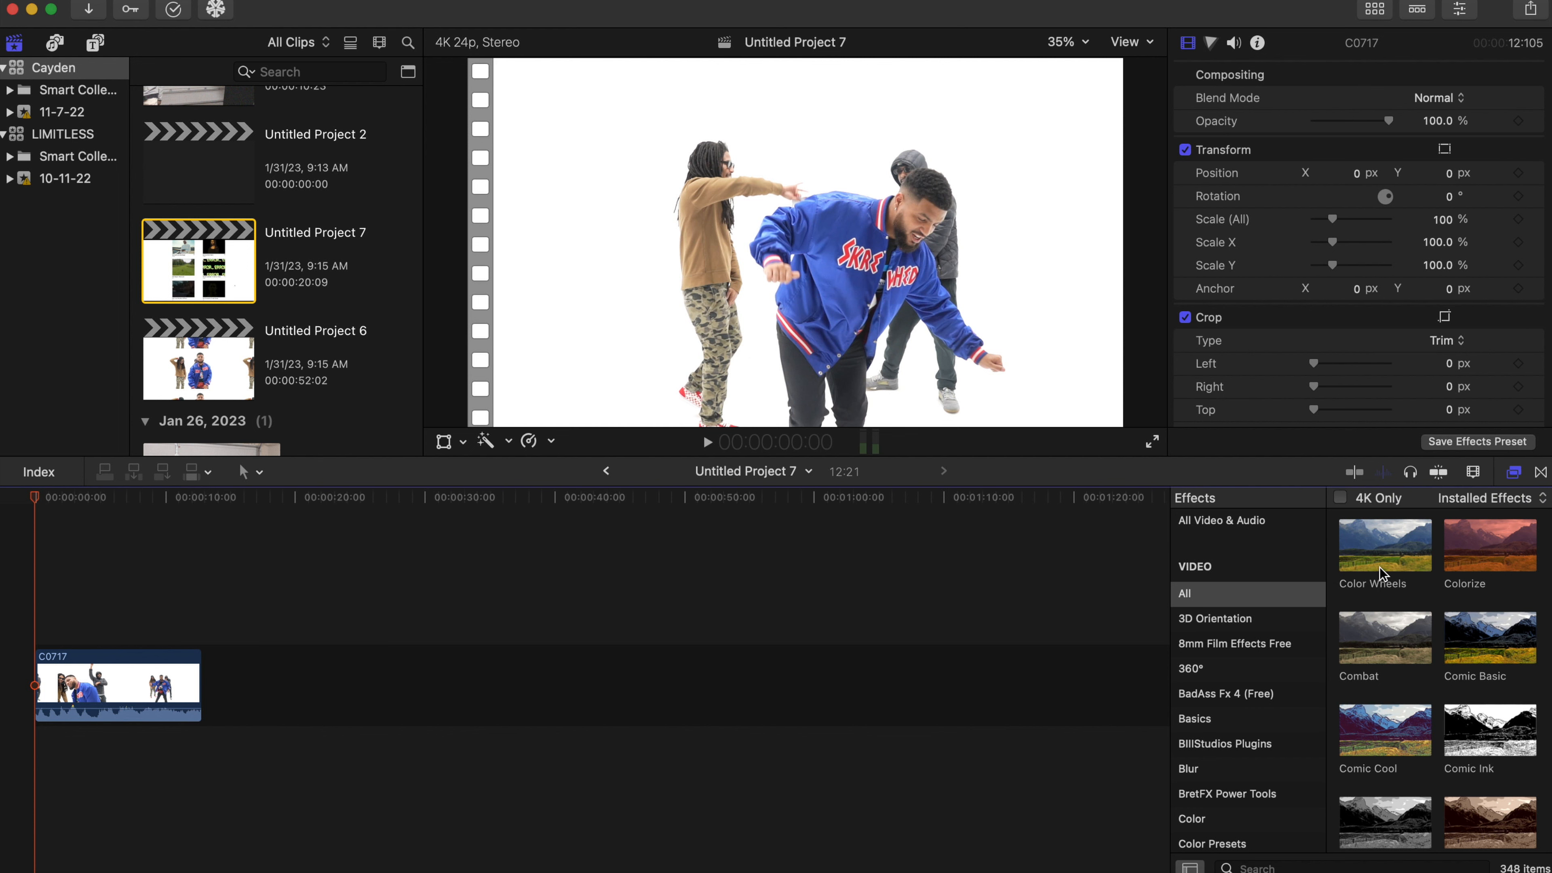
{"action": "left_click", "coordinate": [1276, 865]}
{"action": "type", "text": "t"}
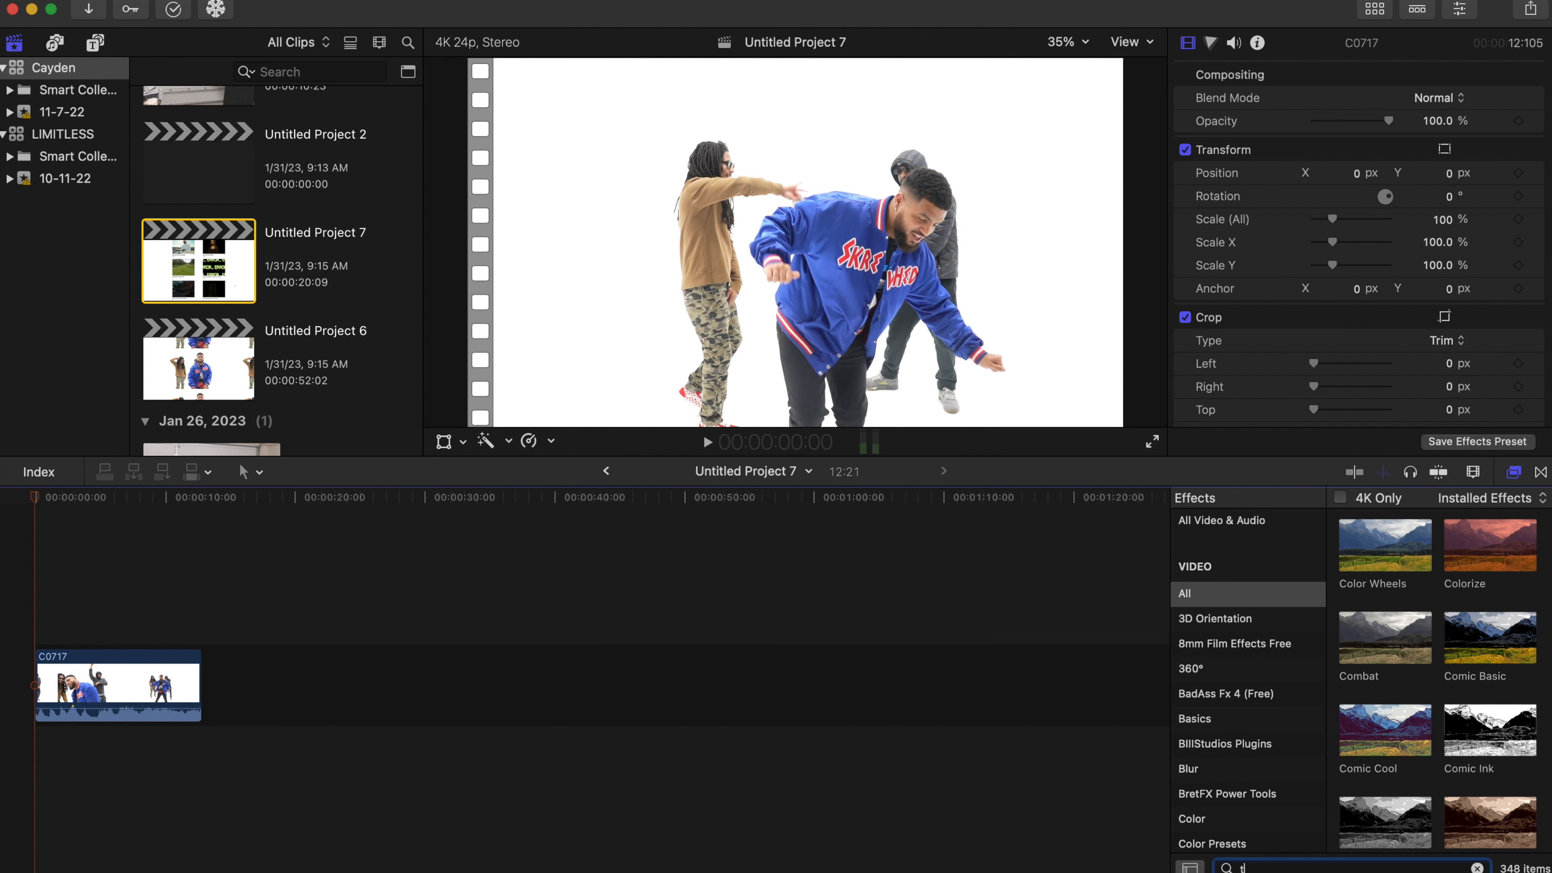
{"action": "type", "text": "ile"}
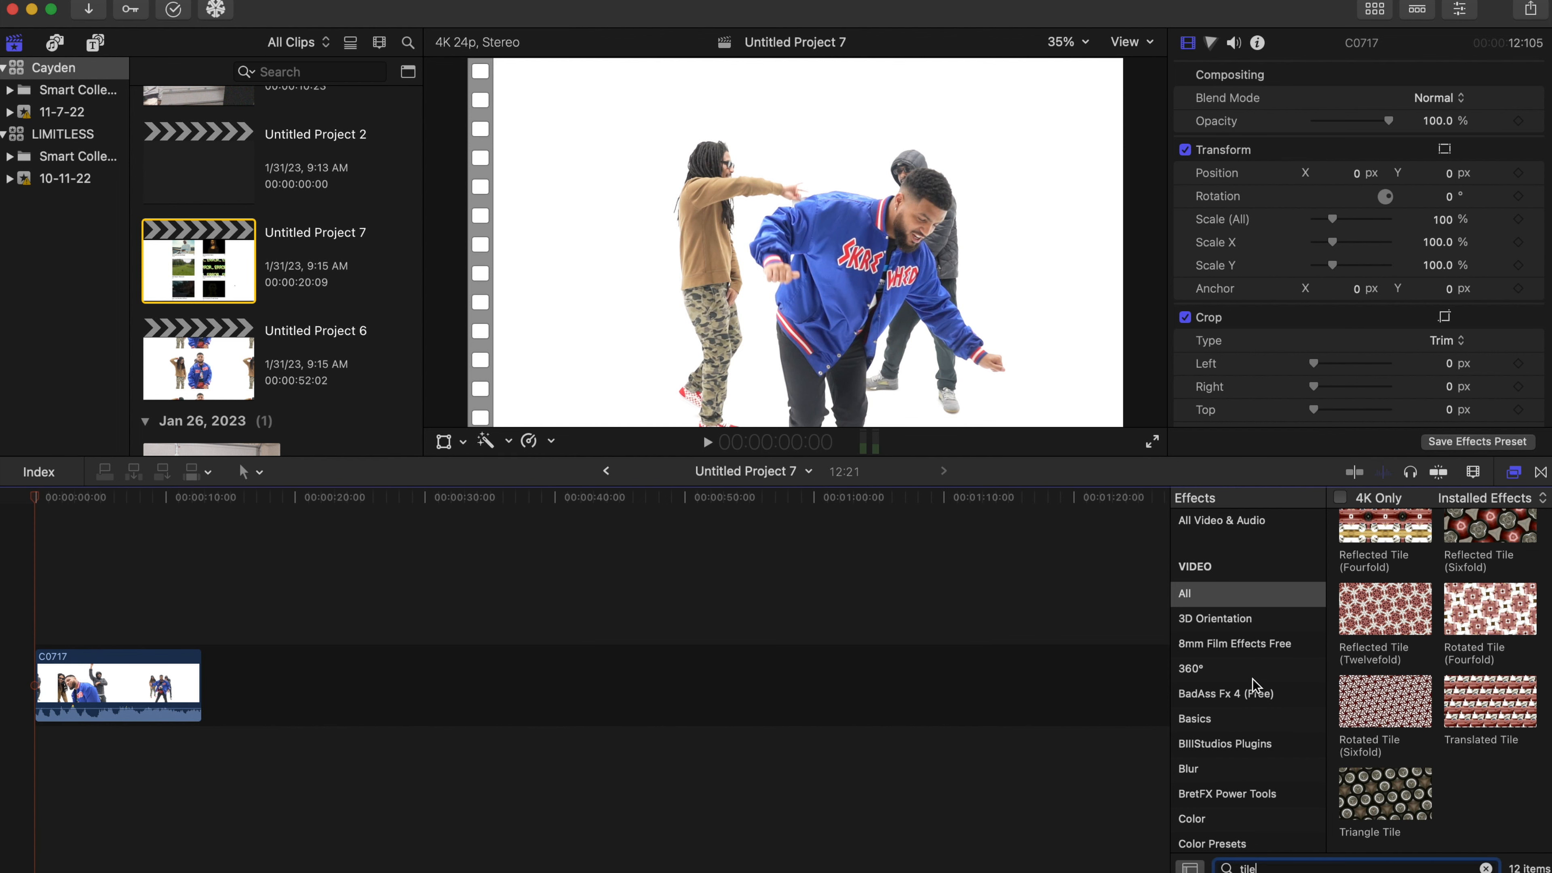
{"action": "scroll", "coordinate": [1253, 670], "scroll_direction": "down", "scroll_amount": 1}
{"action": "scroll", "coordinate": [1440, 559], "scroll_direction": "up", "scroll_amount": 5}
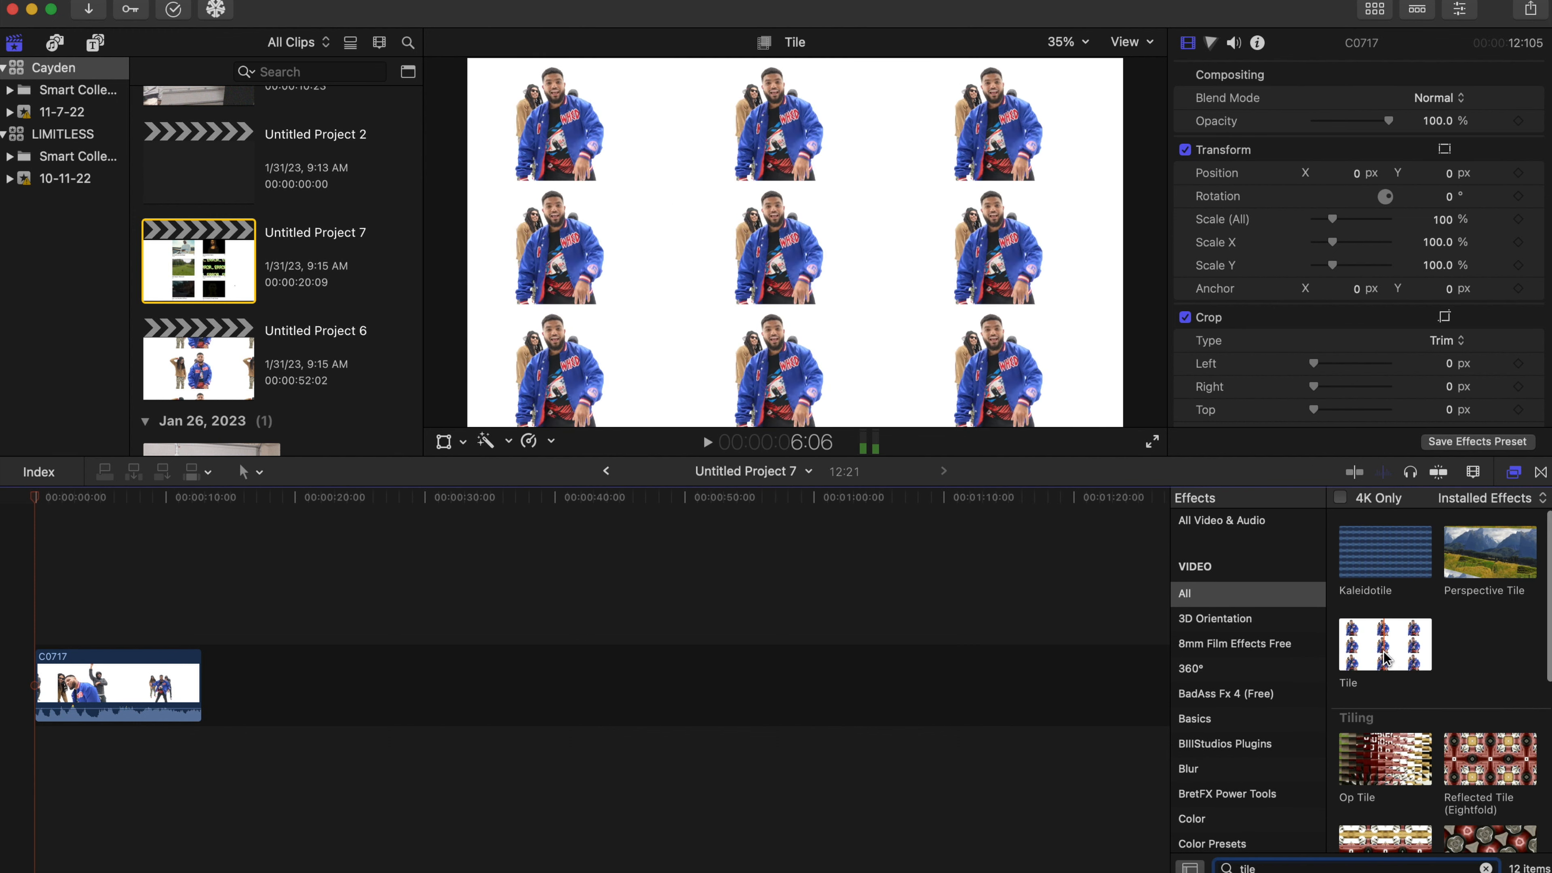
{"action": "left_click_drag", "start_coordinate": [1384, 659], "coordinate": [128, 693]}
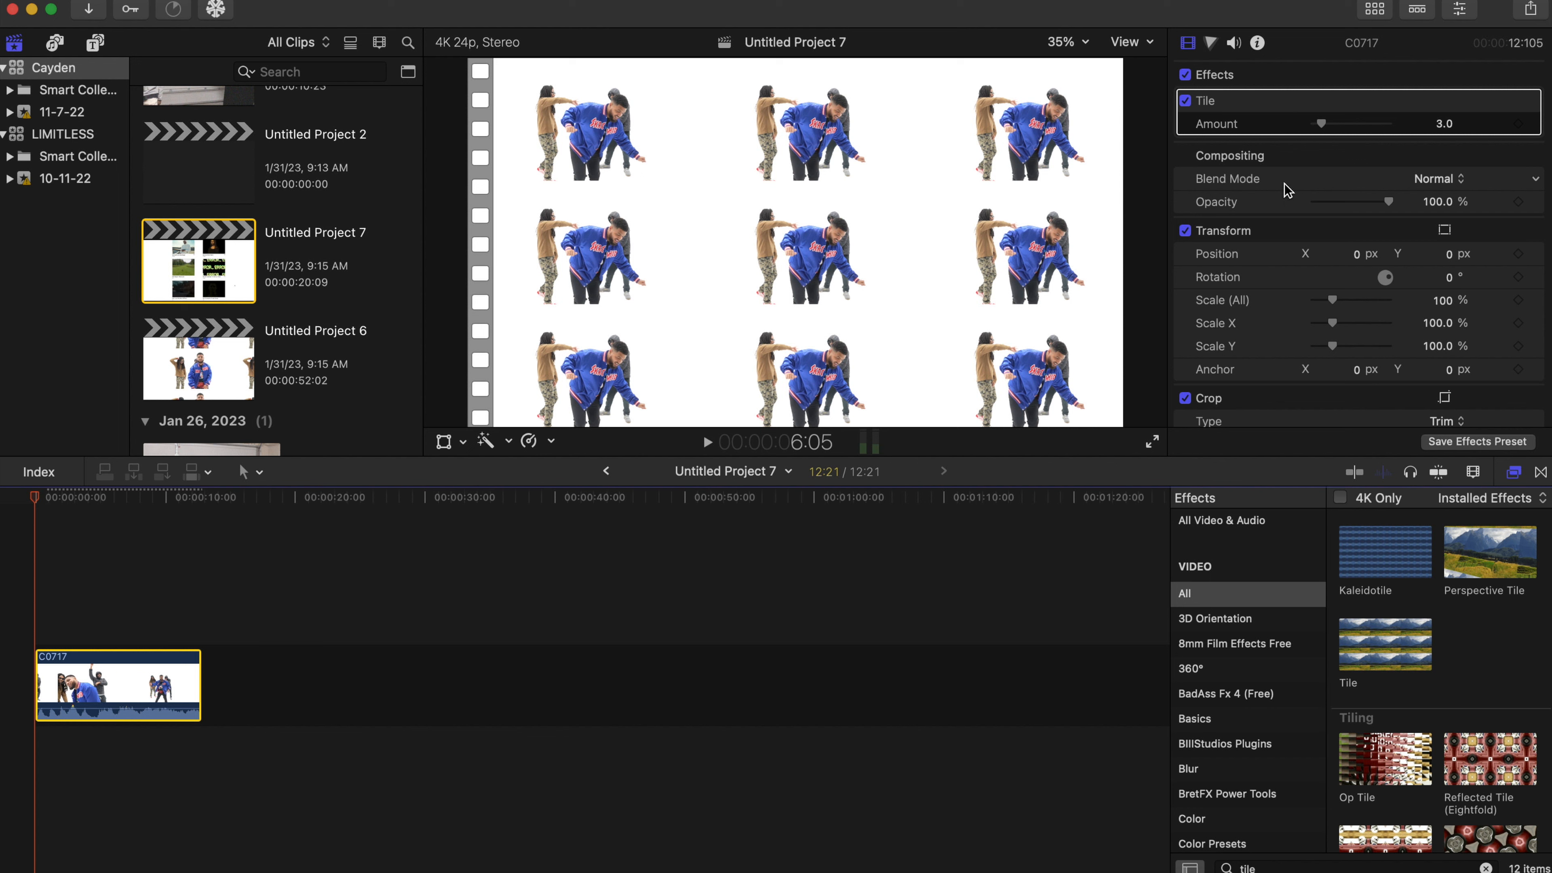
Keyframe the Tile amount from 3.0 at the clip's start to 1.0 at 3:02.
{"action": "left_click", "coordinate": [1518, 125]}
{"action": "left_click_drag", "start_coordinate": [34, 500], "coordinate": [77, 506]}
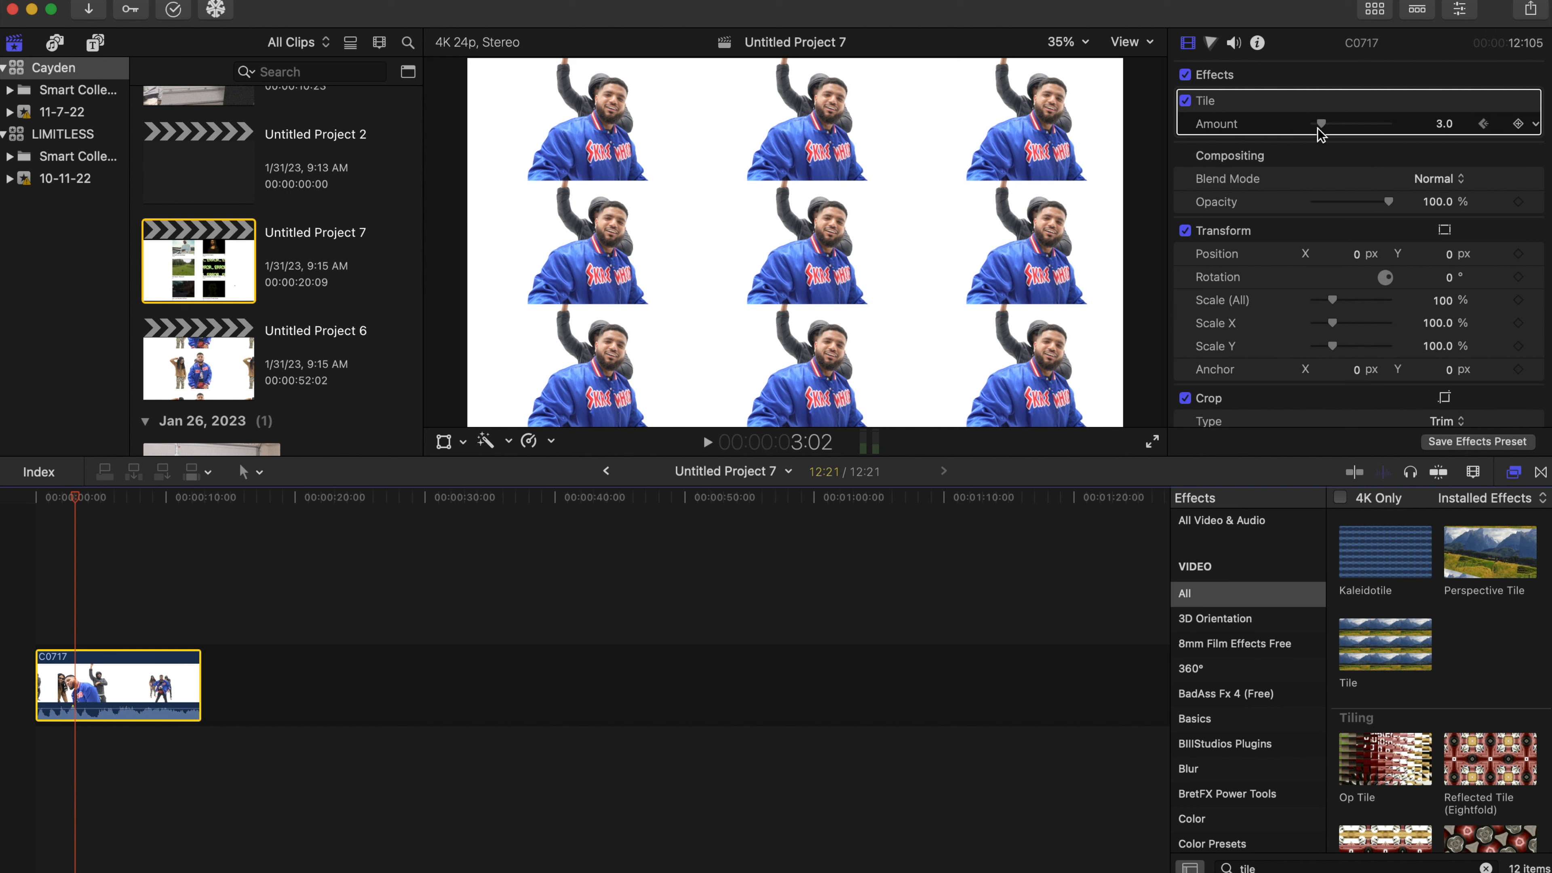
{"action": "left_click_drag", "start_coordinate": [1321, 130], "coordinate": [1309, 129]}
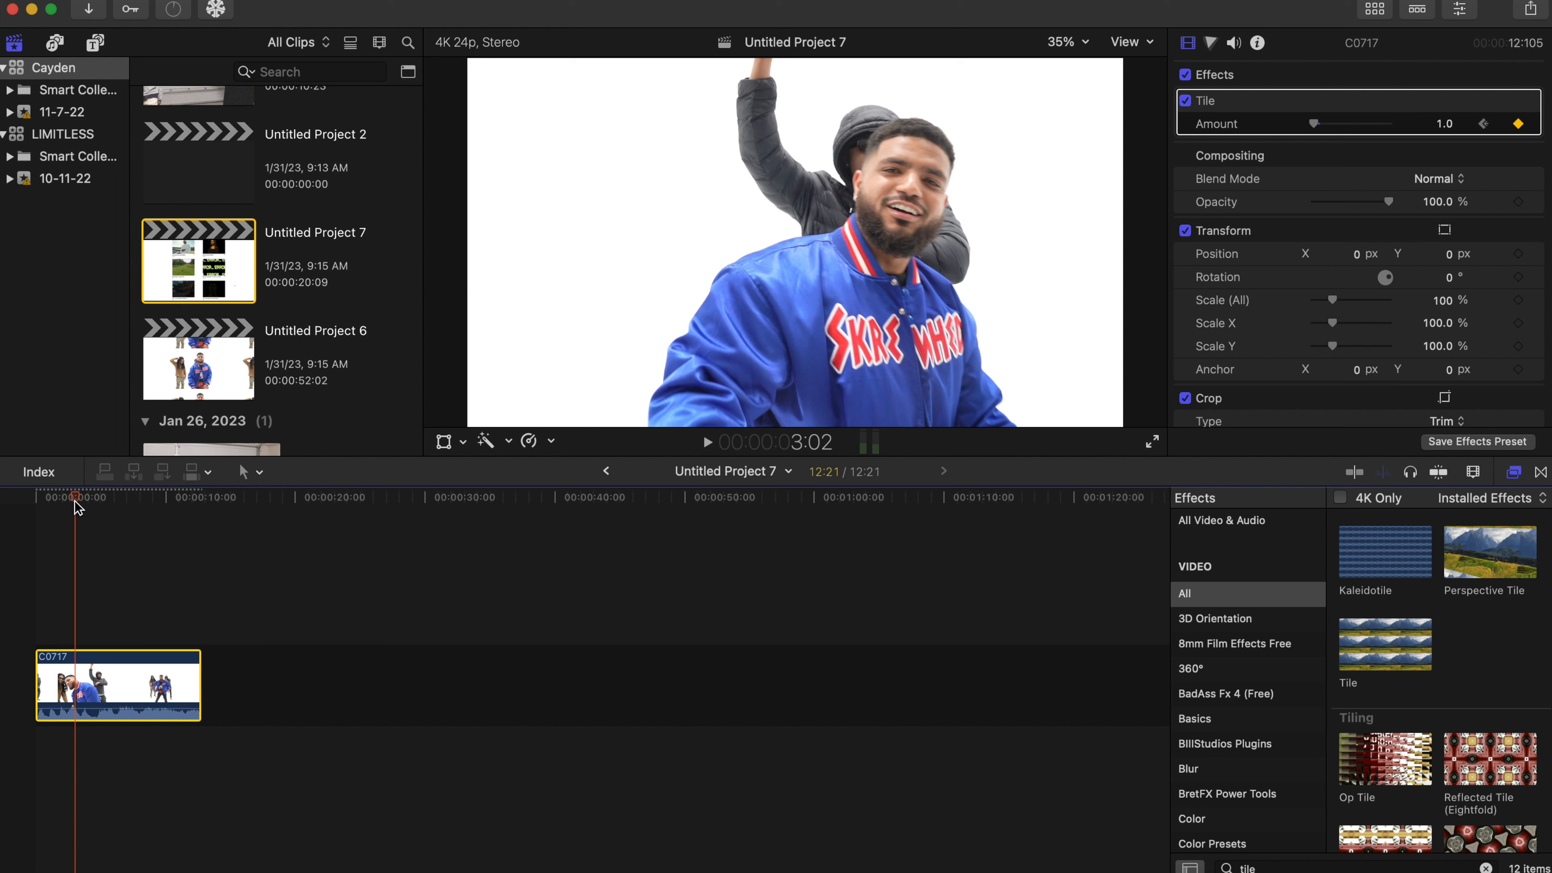
Play the clip from its start to review the keyframed Tile animation.
{"action": "left_click_drag", "start_coordinate": [76, 506], "coordinate": [2, 510]}
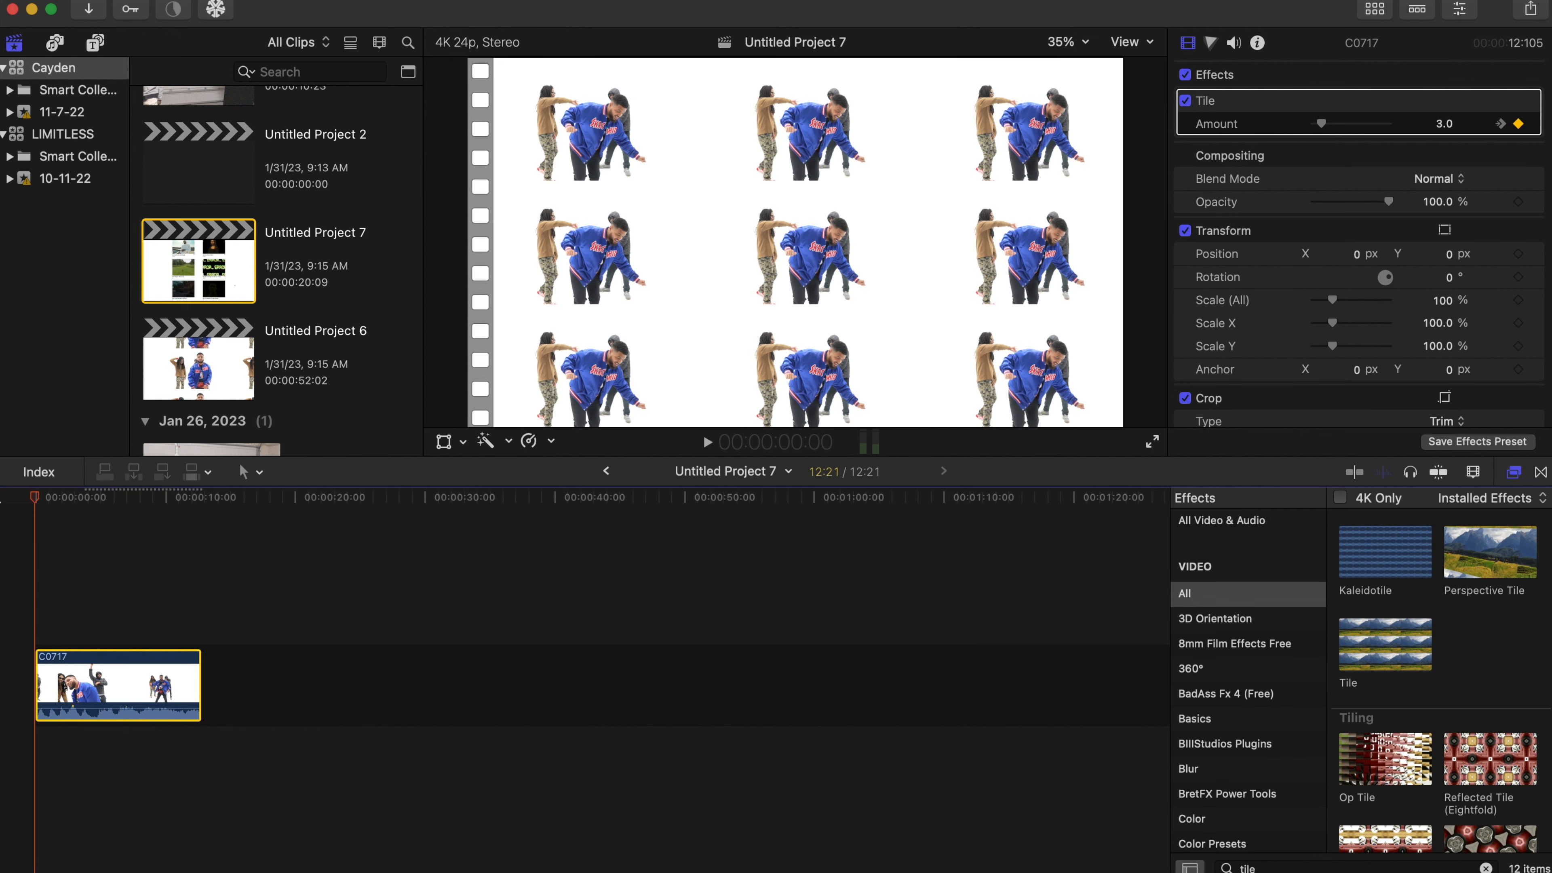
{"action": "key", "text": "space"}
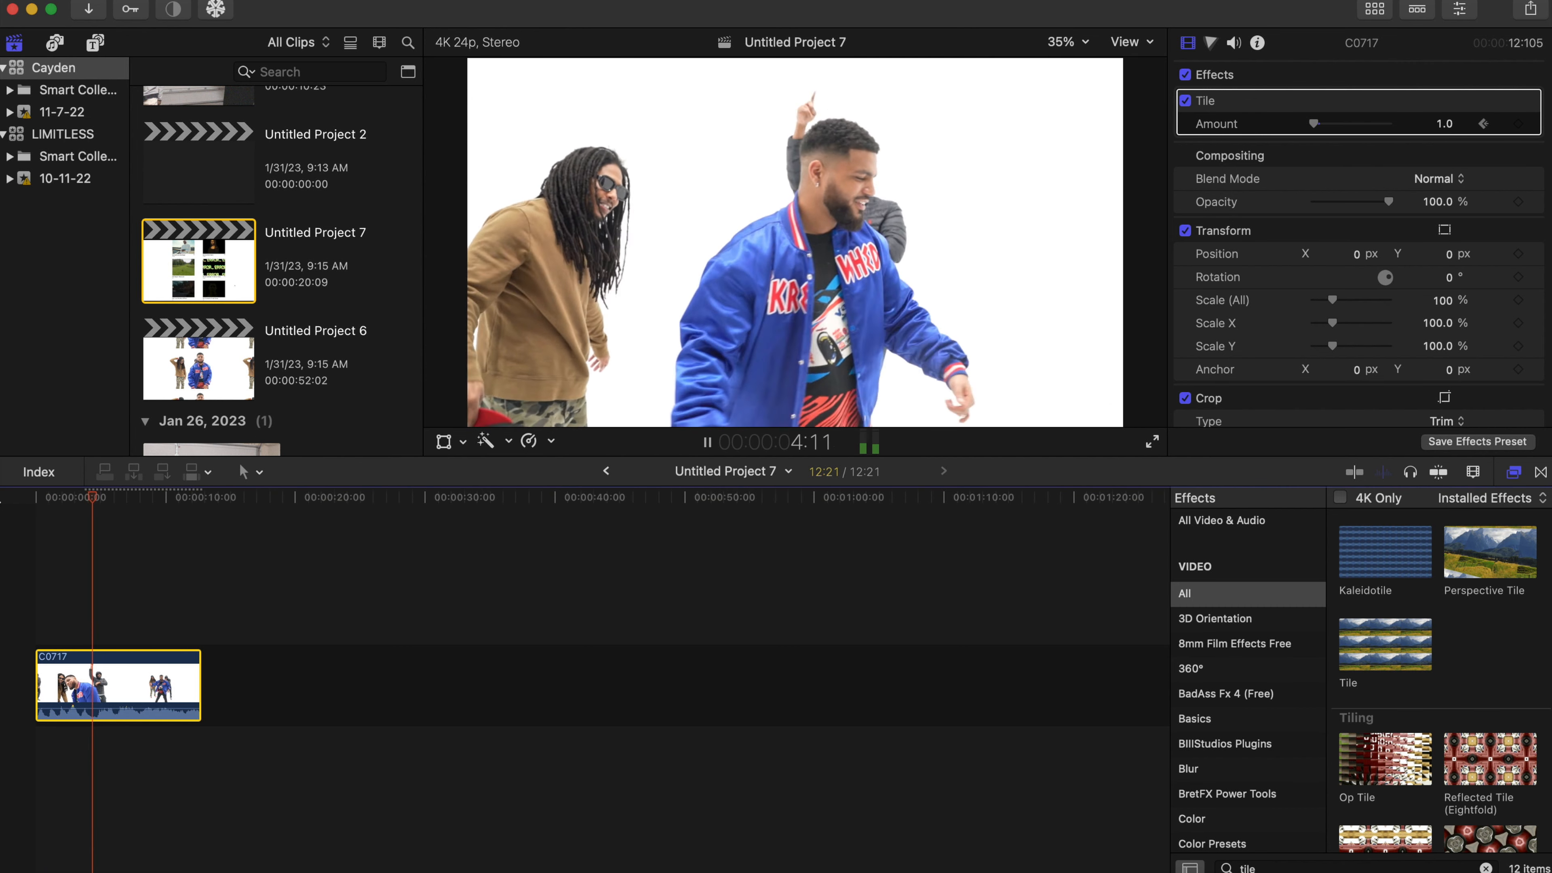
{"action": "key", "text": "space"}
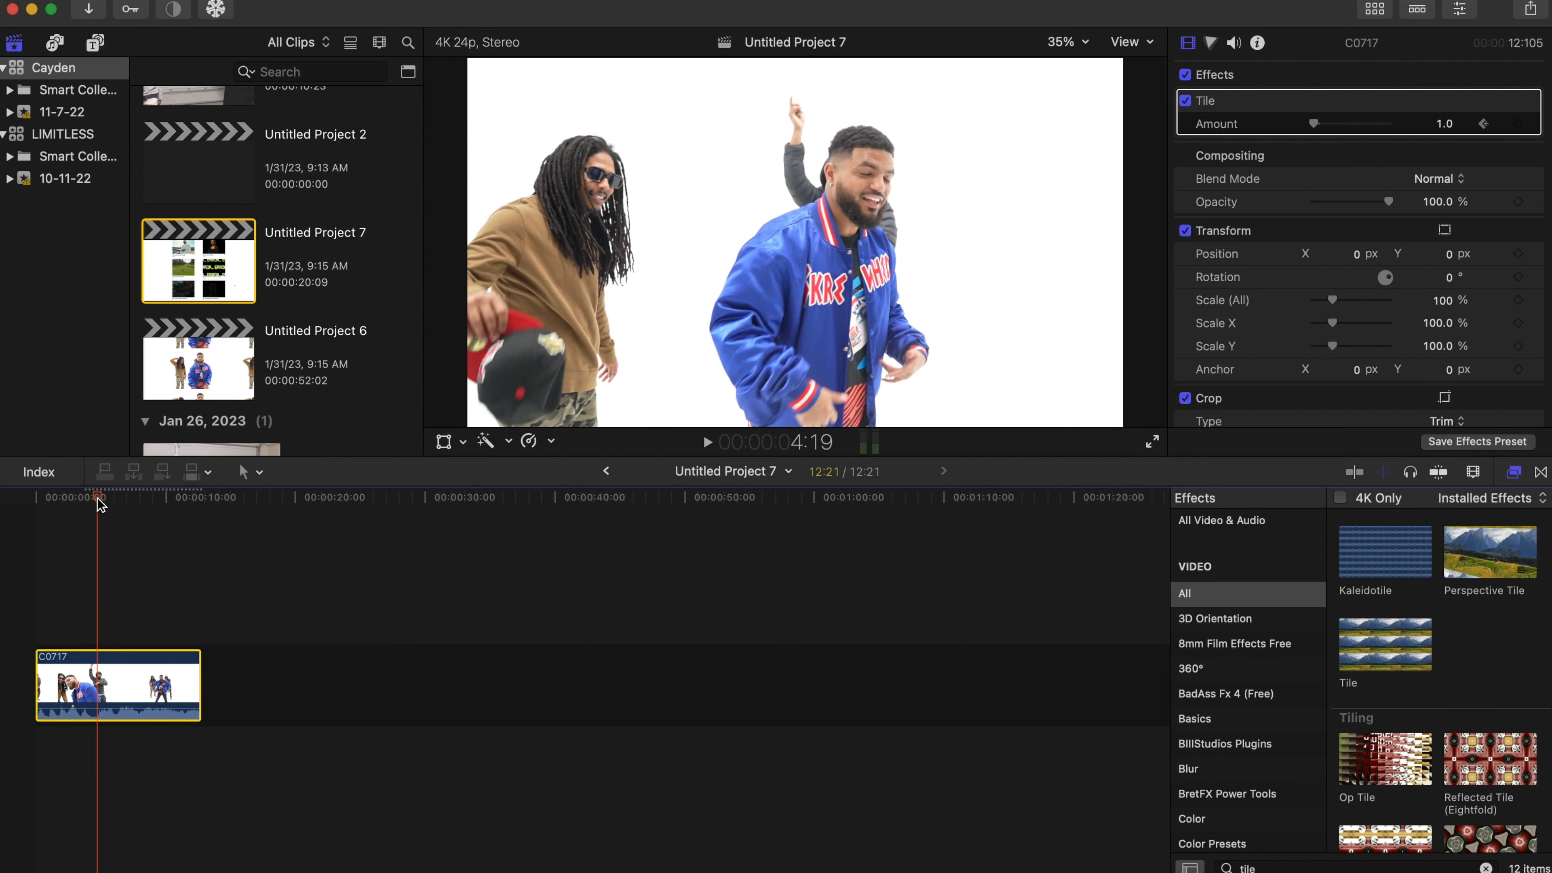
{"action": "key", "text": "Home"}
{"action": "key", "text": "space"}
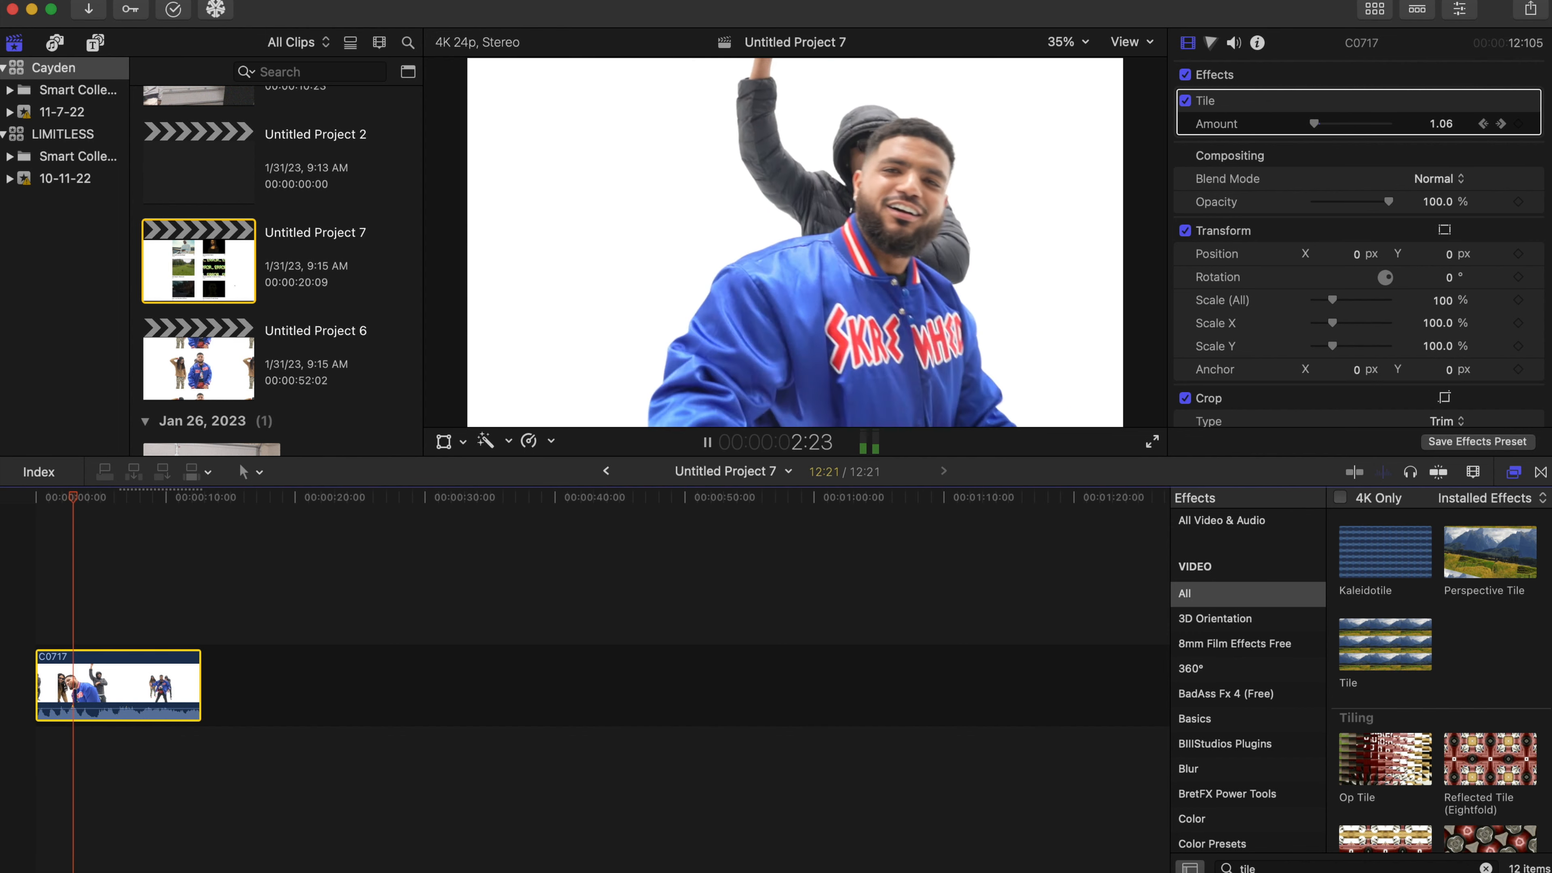
{"action": "key", "text": "space"}
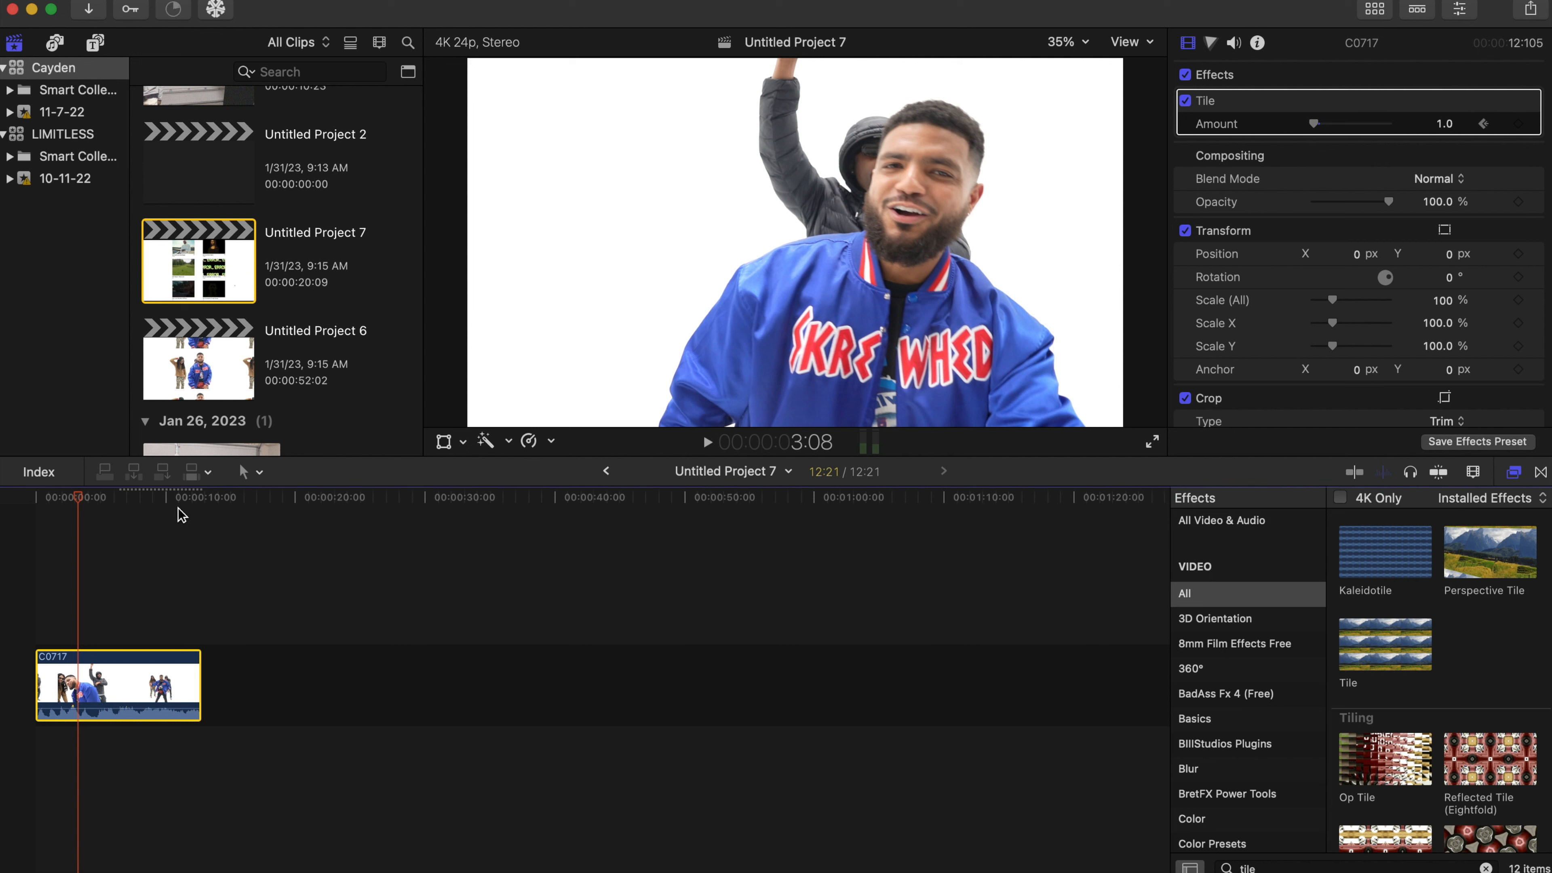
Place an Adjustment Layer title above clip C0717, starting at the beginning of the timeline.
{"action": "scroll", "coordinate": [269, 269], "scroll_direction": "up", "scroll_amount": 8}
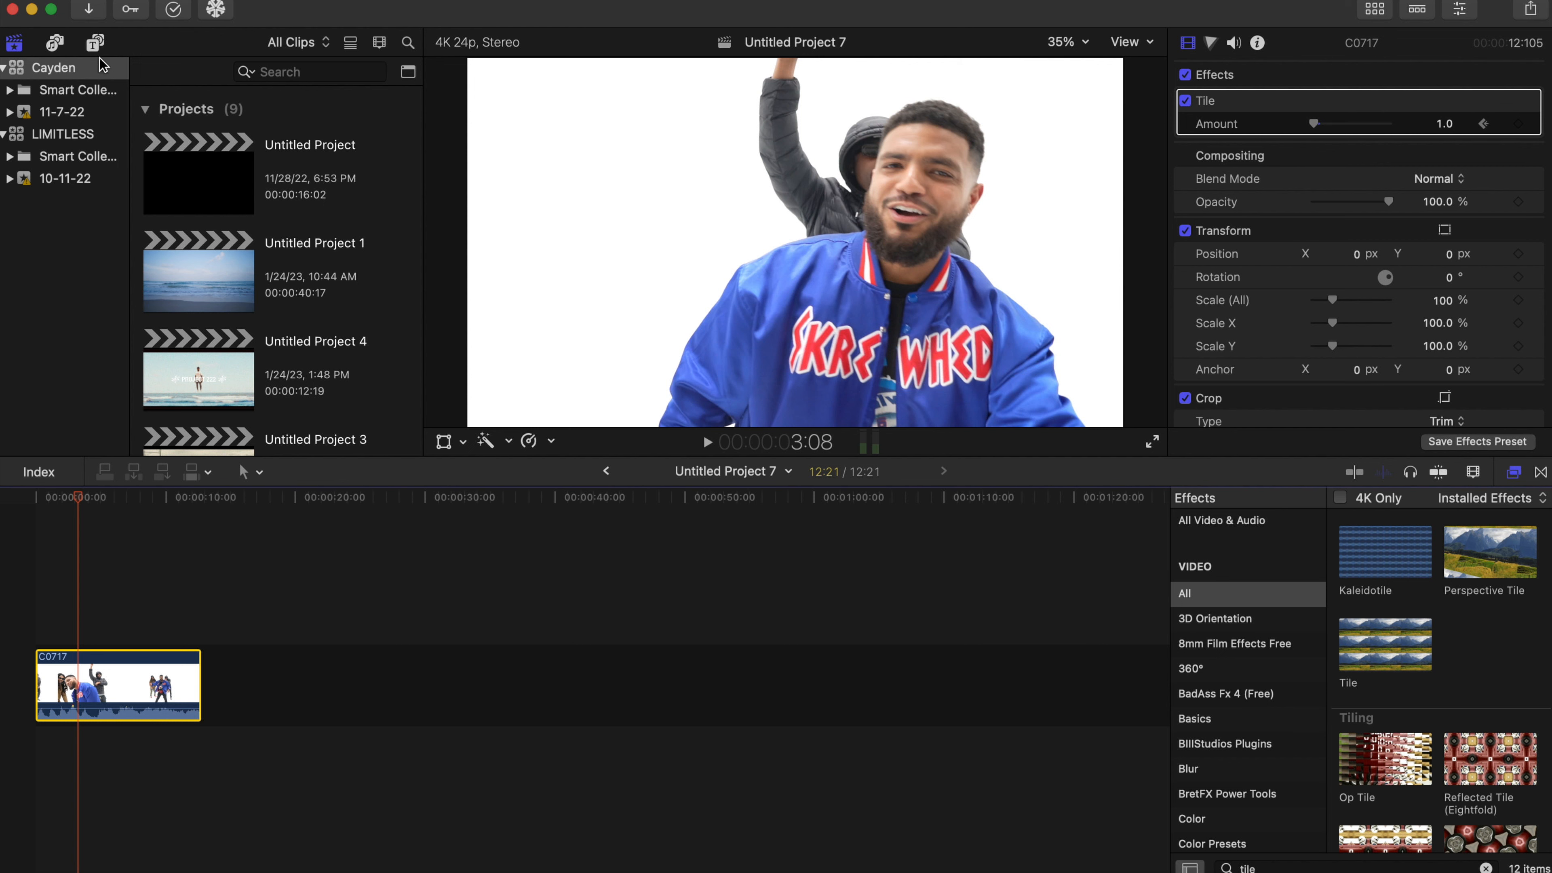
{"action": "left_click", "coordinate": [94, 44]}
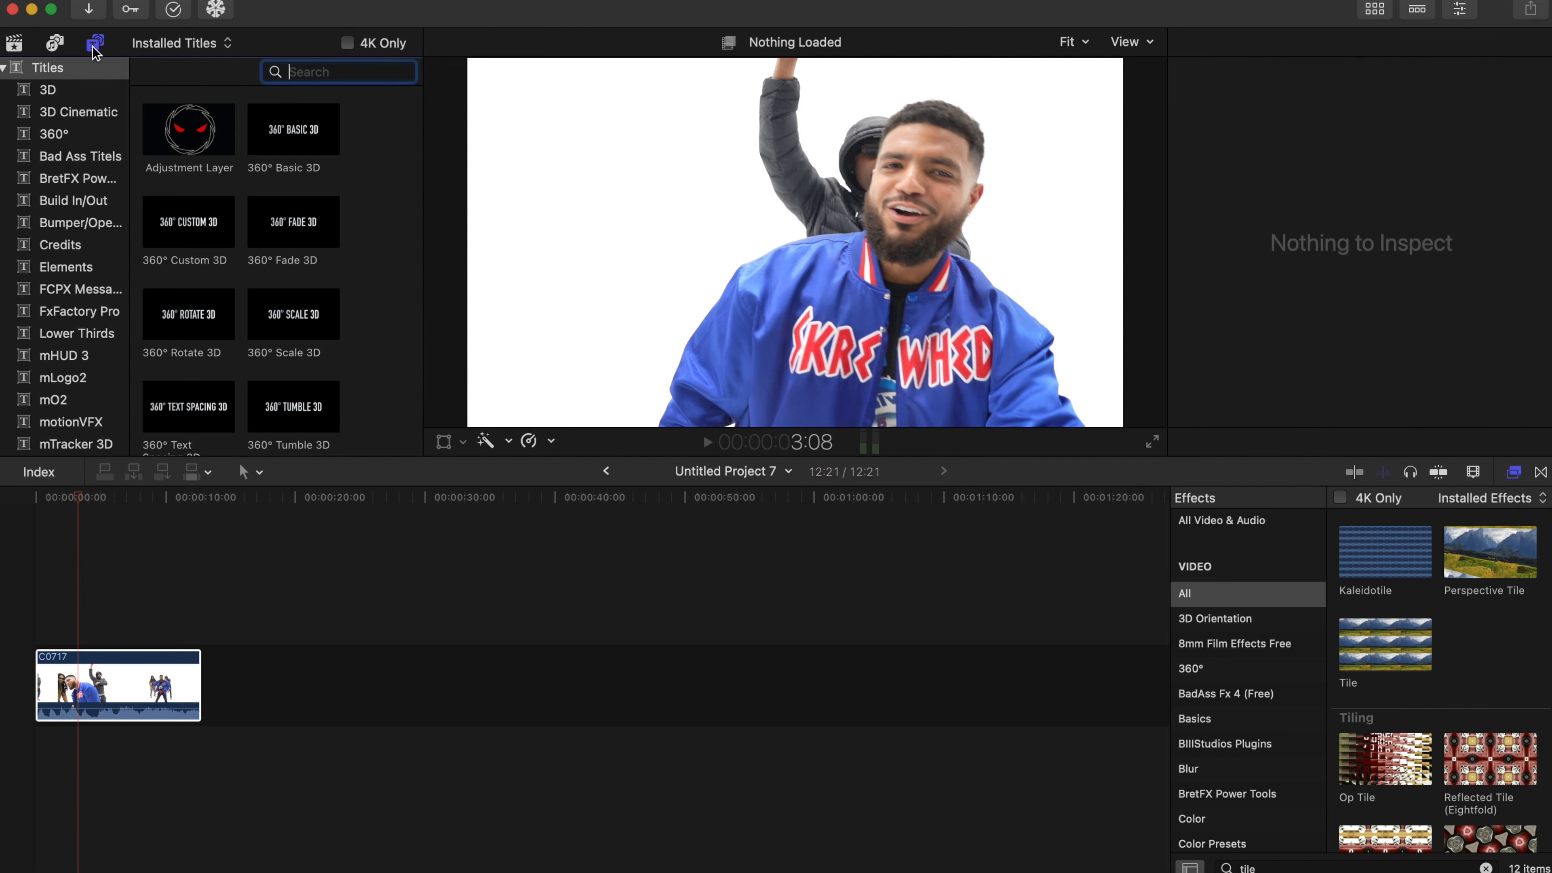
{"action": "left_click", "coordinate": [191, 154]}
{"action": "left_click_drag", "start_coordinate": [191, 154], "coordinate": [73, 634]}
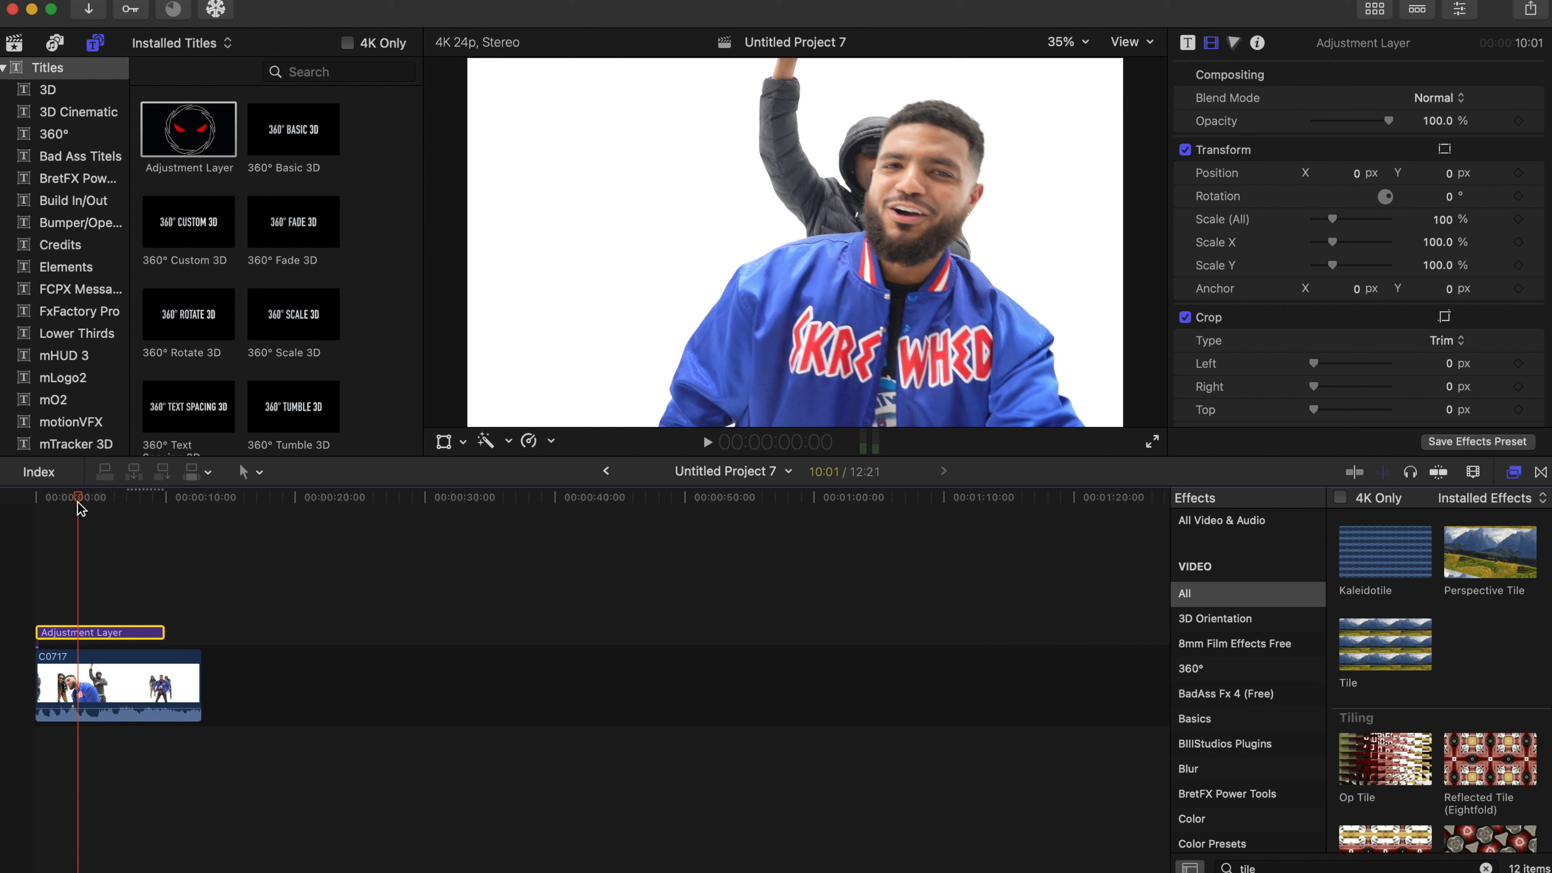
Search the effects for "dir" and apply Directional to the adjustment layer with amount about 18.1 and an upward angle of about 83.3°.
{"action": "left_click_drag", "start_coordinate": [76, 504], "coordinate": [31, 506]}
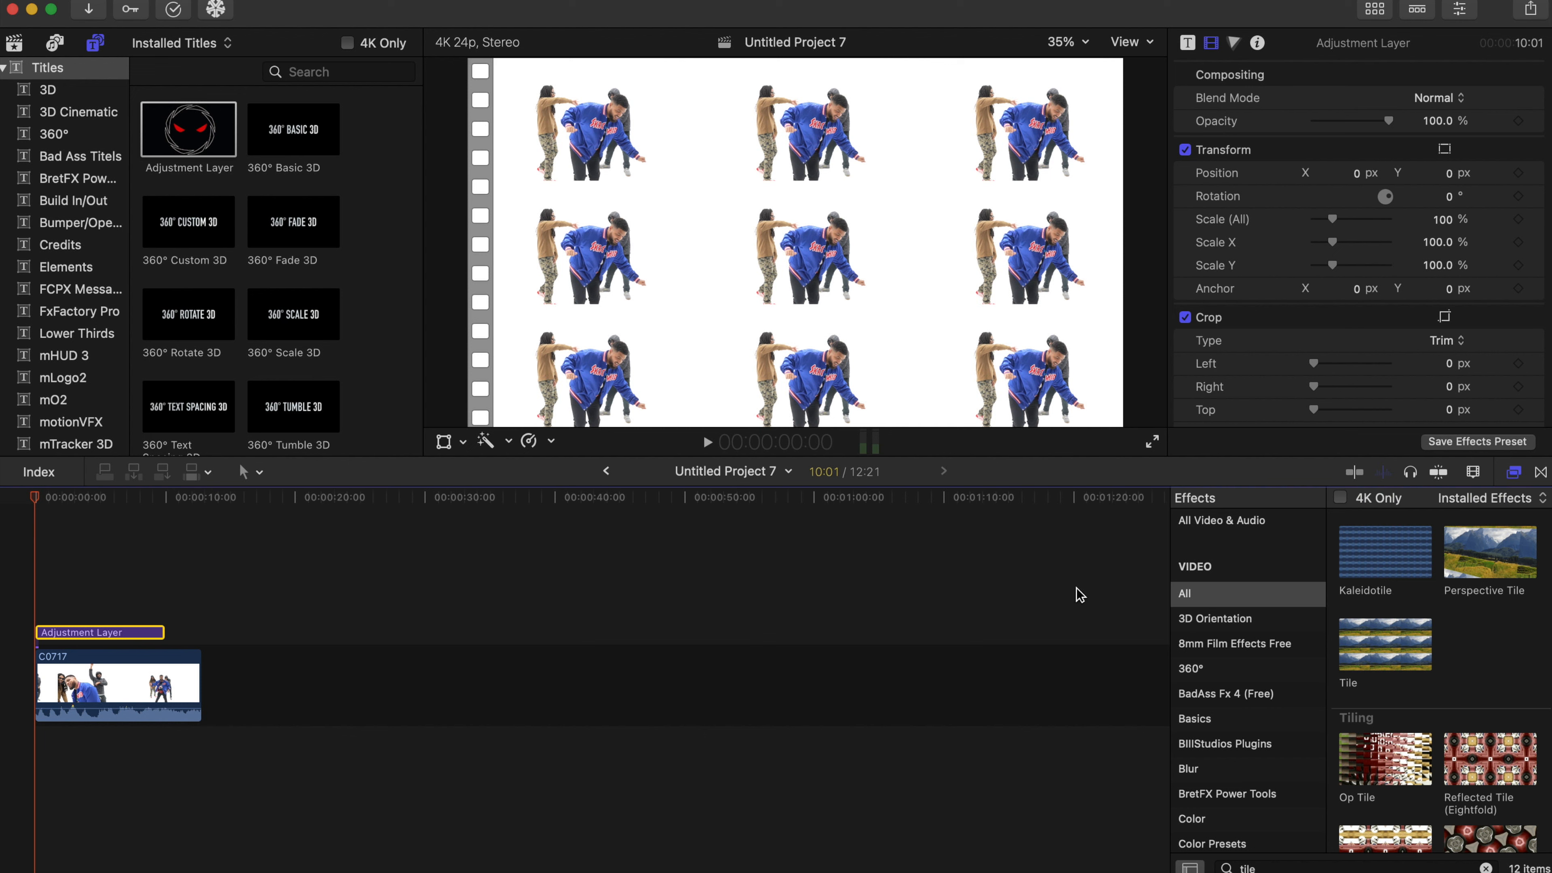
{"action": "left_click", "coordinate": [1486, 867]}
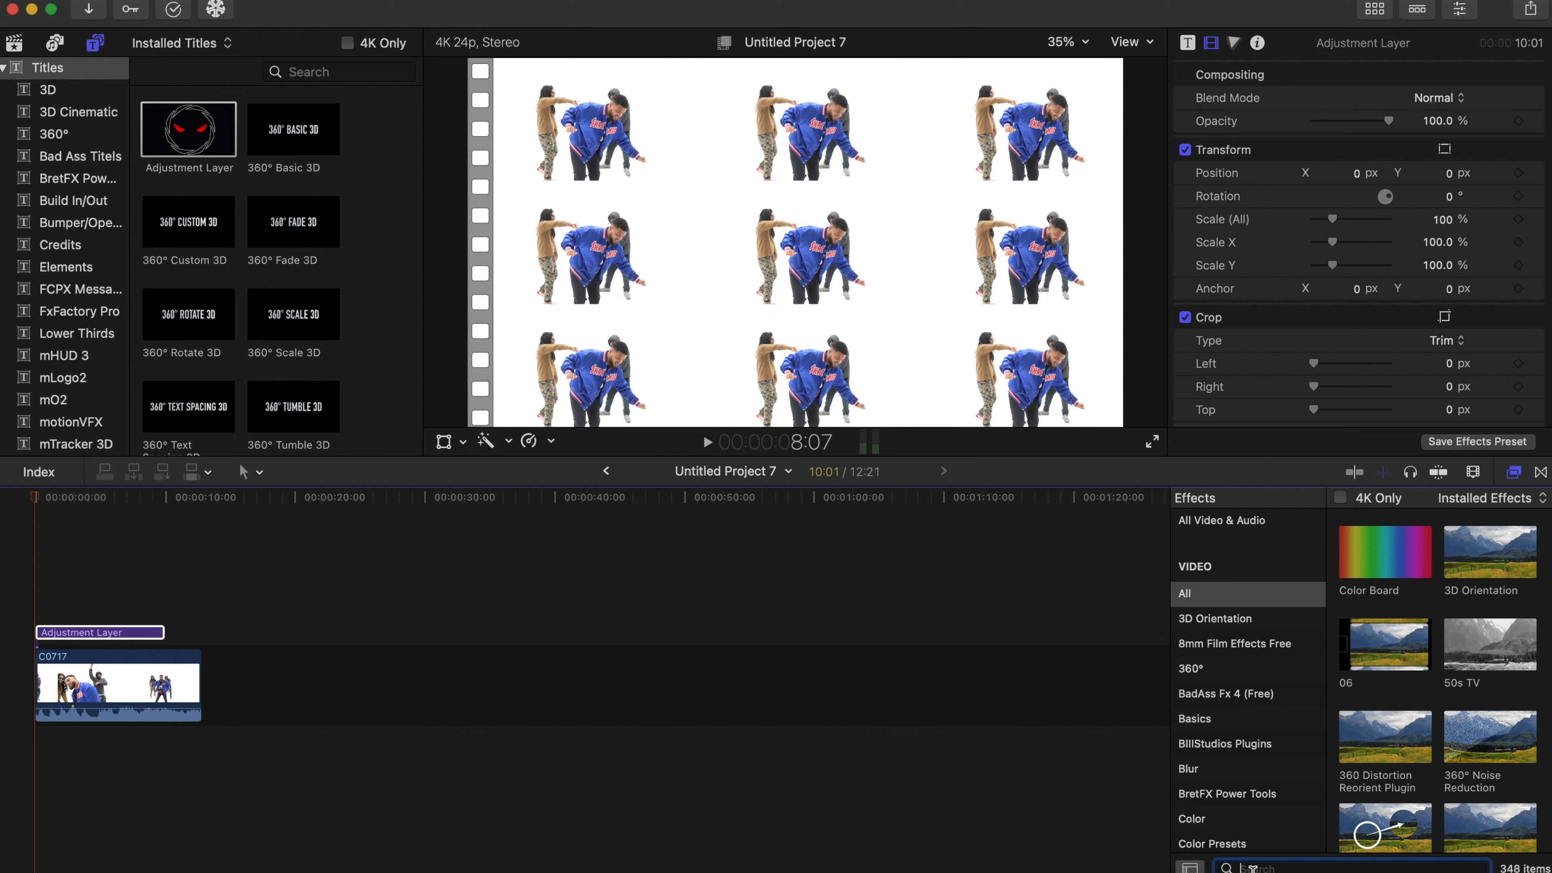
{"action": "type", "text": "dir"}
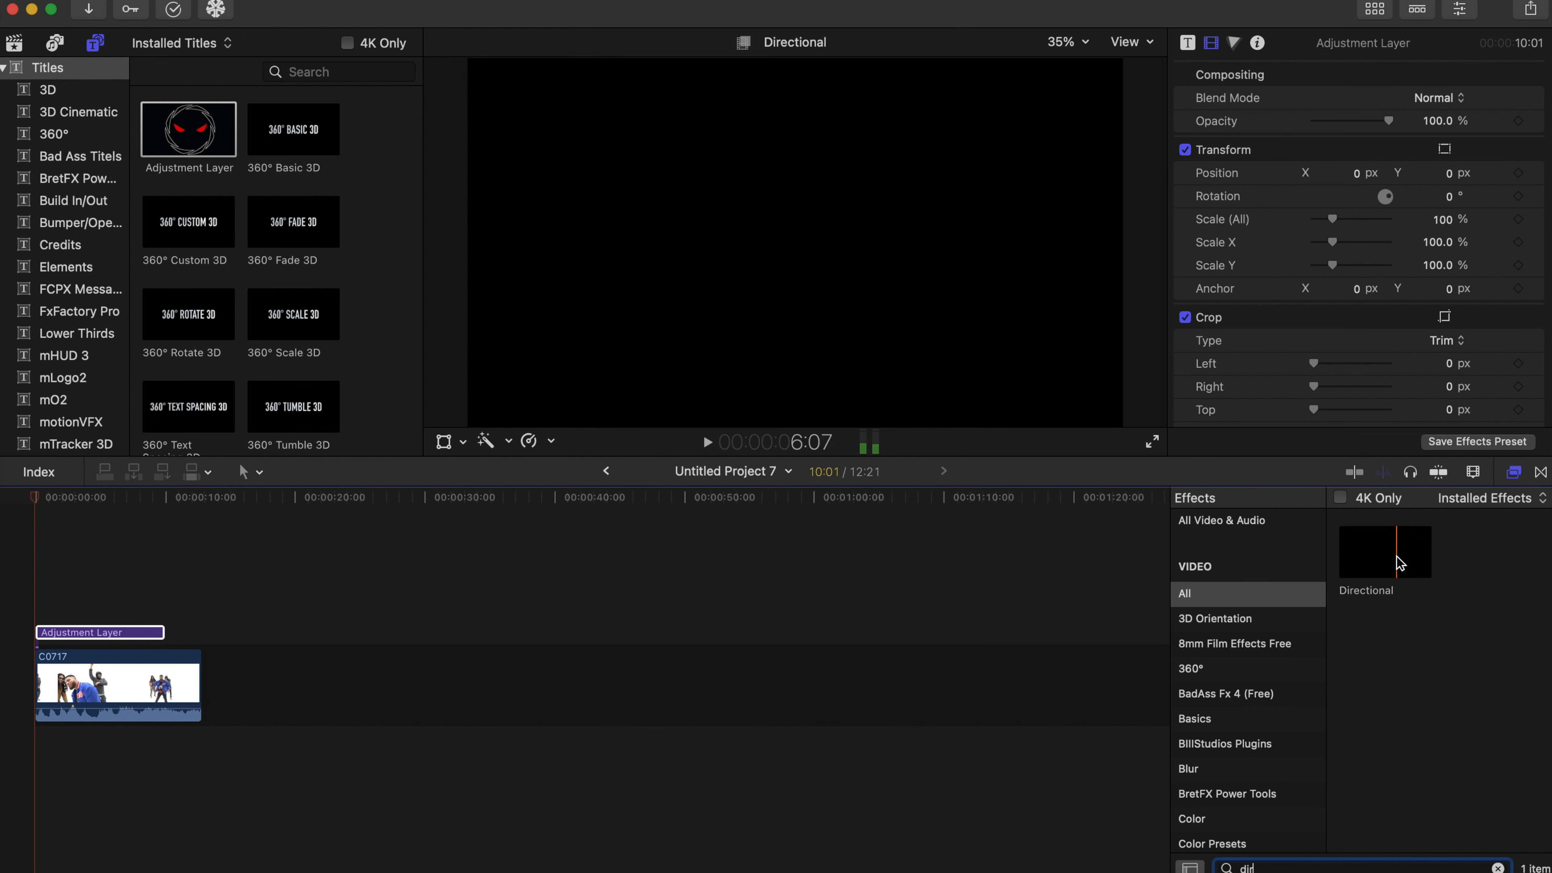
{"action": "left_click_drag", "start_coordinate": [1402, 562], "coordinate": [148, 636]}
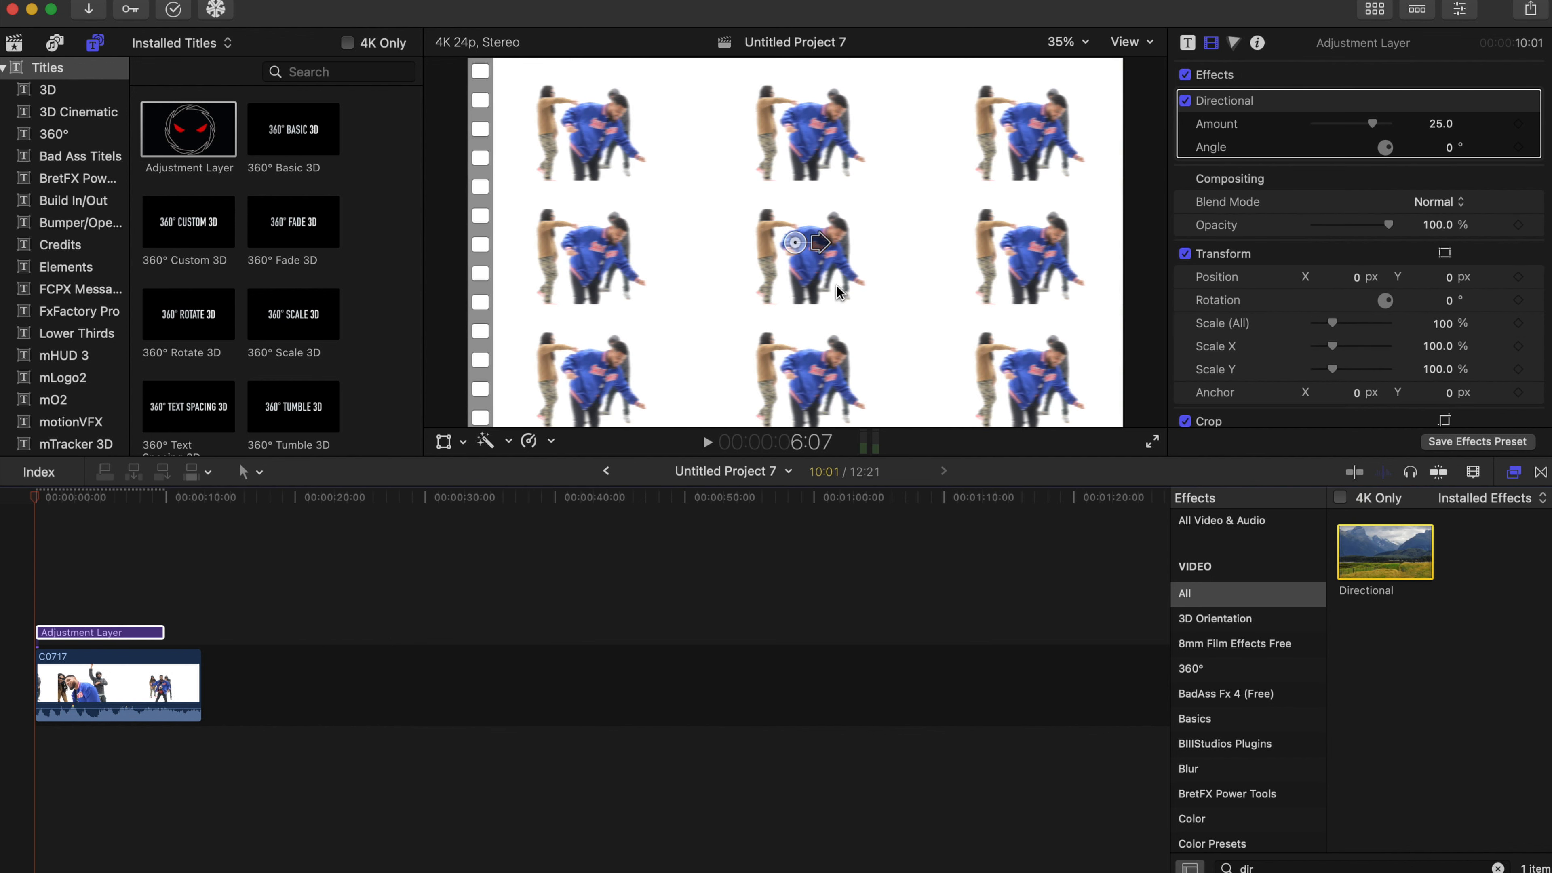
{"action": "left_click_drag", "start_coordinate": [819, 244], "coordinate": [798, 219]}
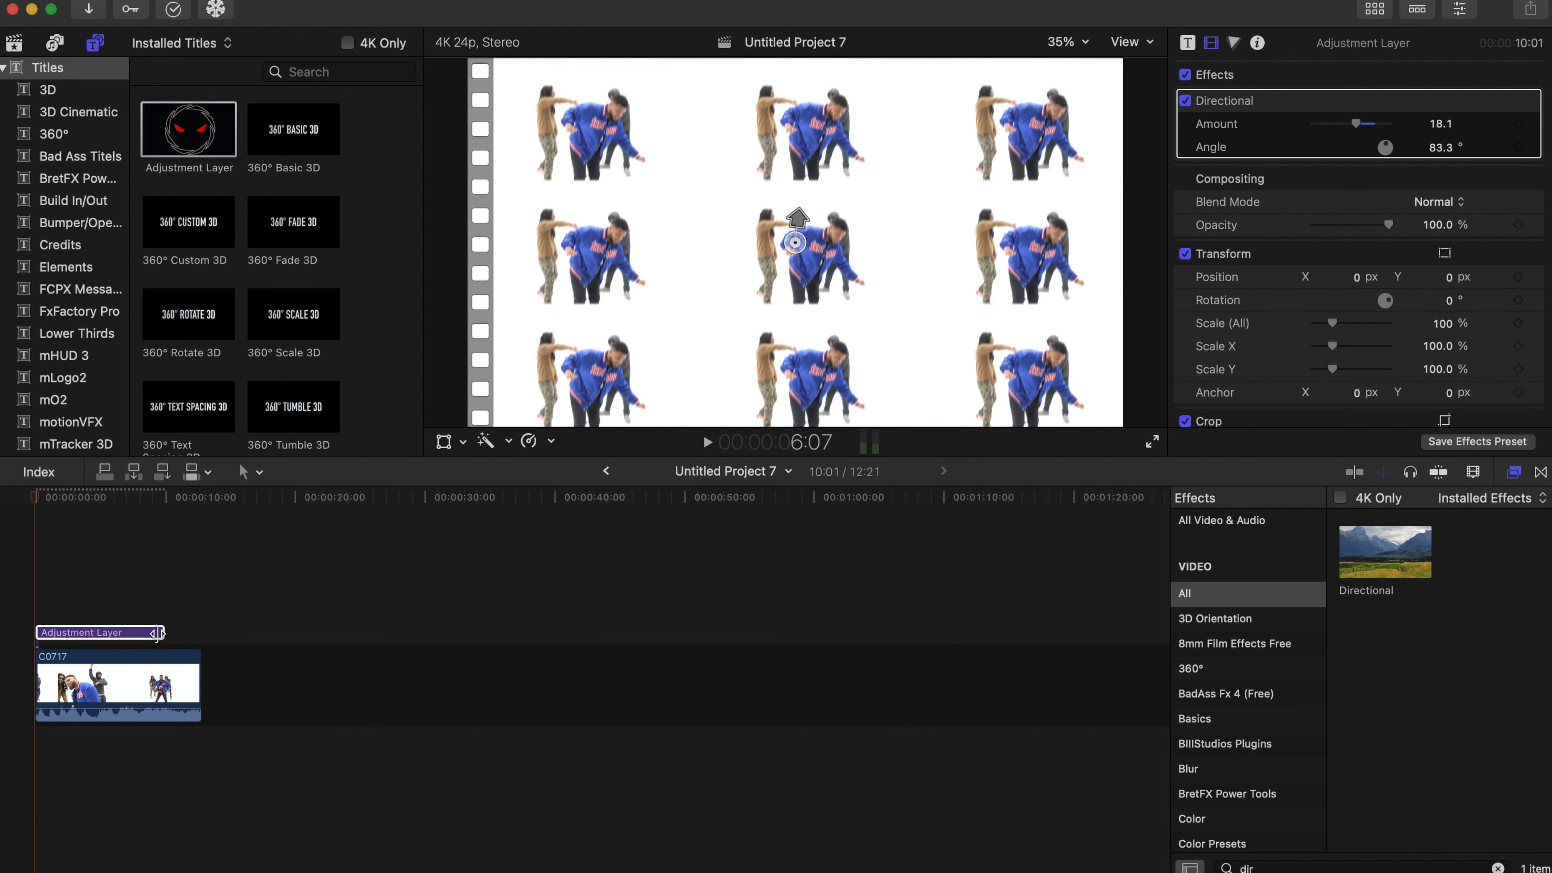
Shorten the adjustment layer by cutting it at 2:17 and deleting the part after the cut.
{"action": "left_click_drag", "start_coordinate": [157, 633], "coordinate": [87, 637]}
{"action": "left_click_drag", "start_coordinate": [35, 498], "coordinate": [73, 500]}
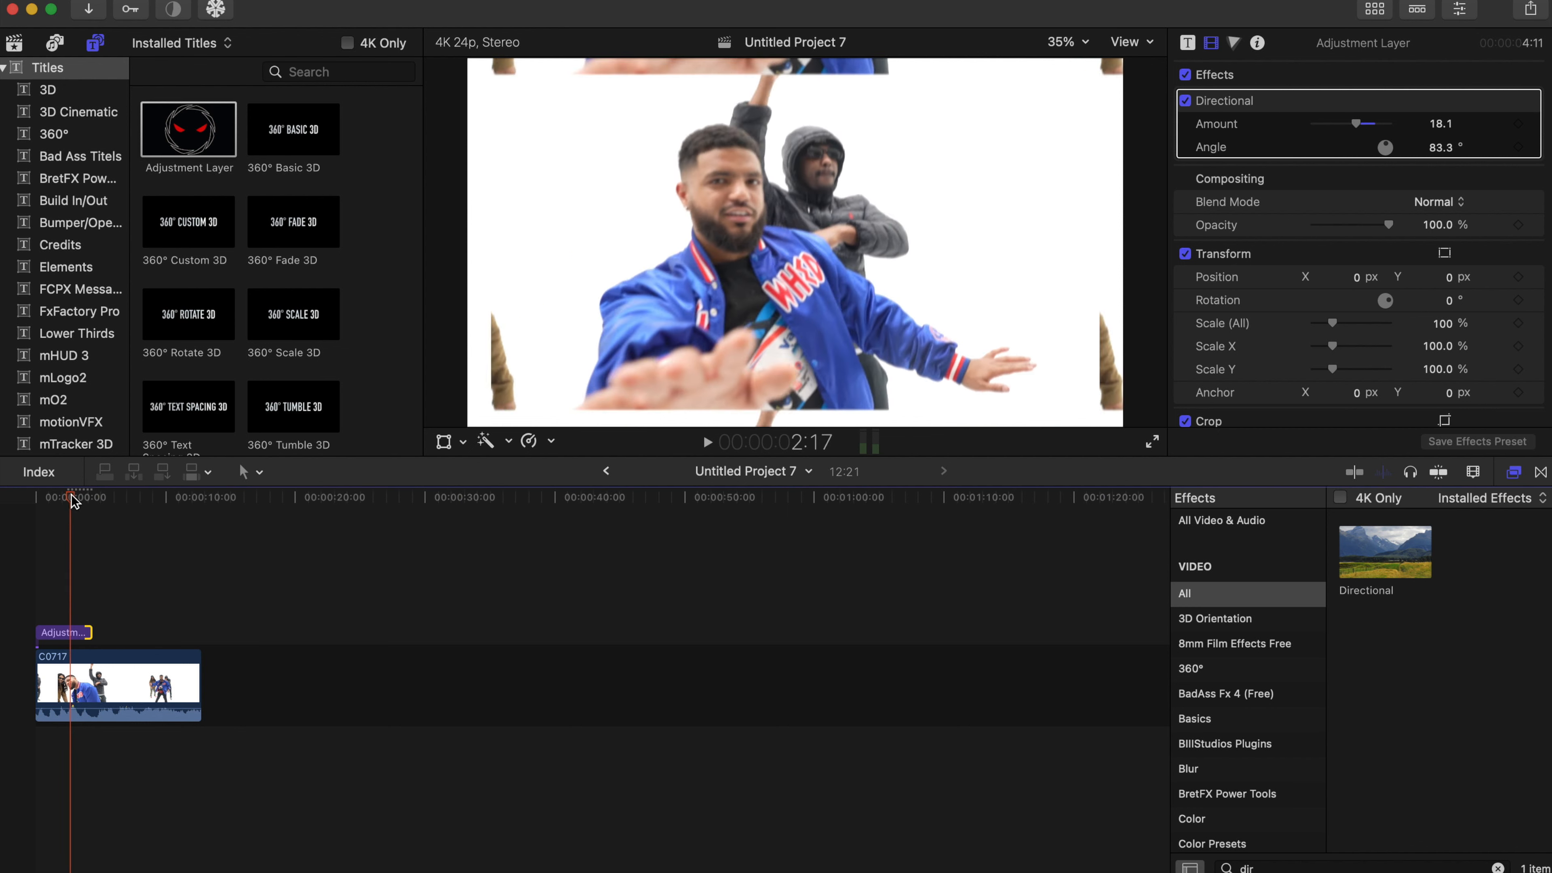
{"action": "left_click", "coordinate": [73, 633]}
{"action": "key", "text": "super+b"}
{"action": "left_click", "coordinate": [83, 634]}
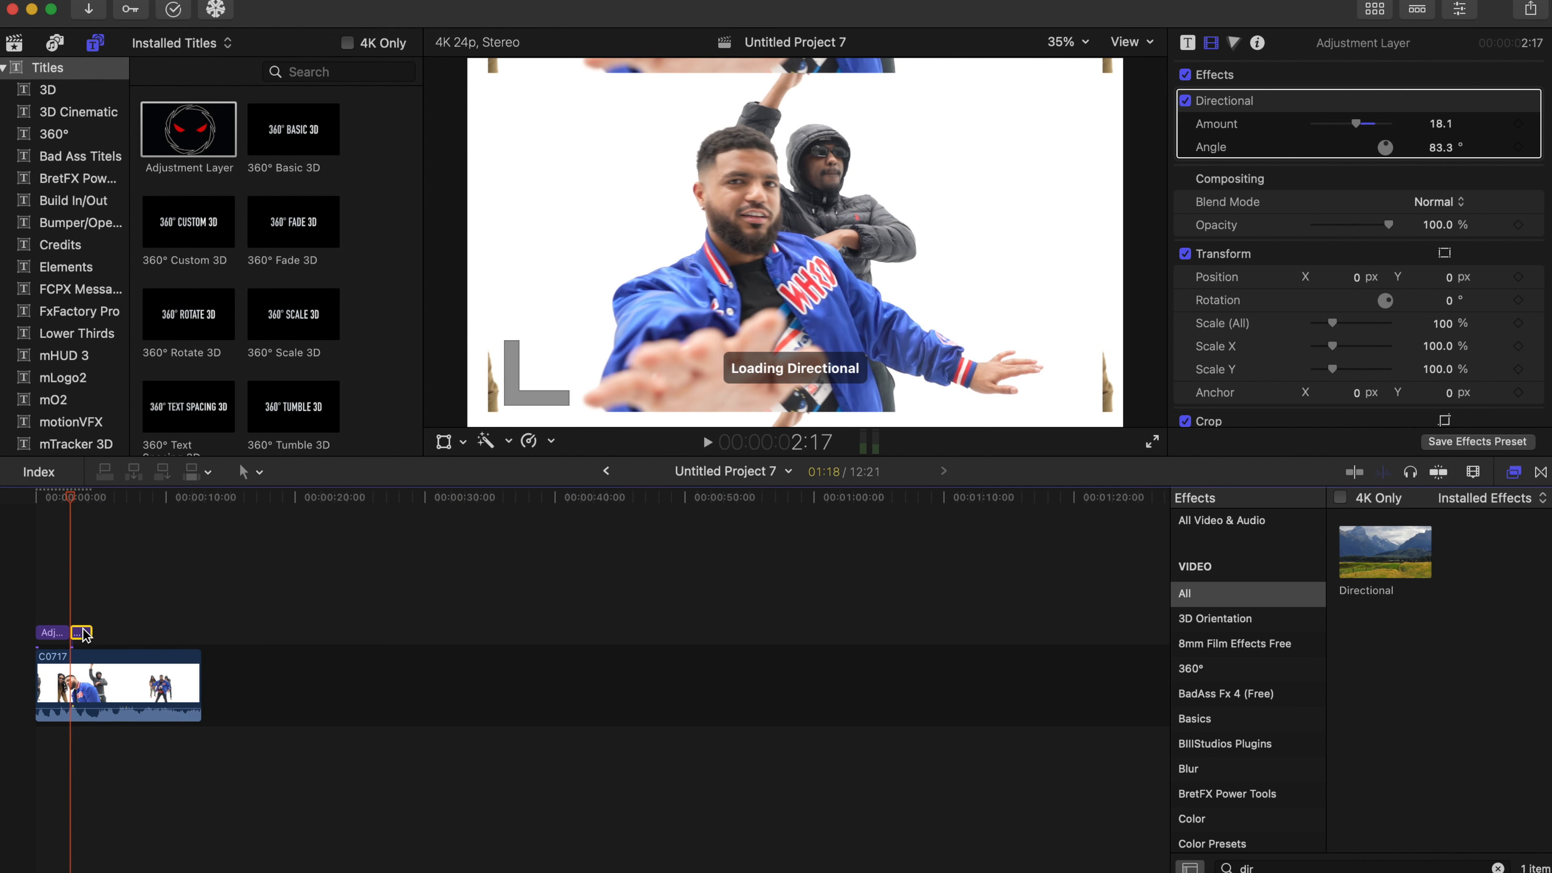
{"action": "key", "text": "BackSpace"}
Play the opening seconds of the timeline to review the Tile animation combined with the directional blur.
{"action": "left_click_drag", "start_coordinate": [72, 500], "coordinate": [2, 506]}
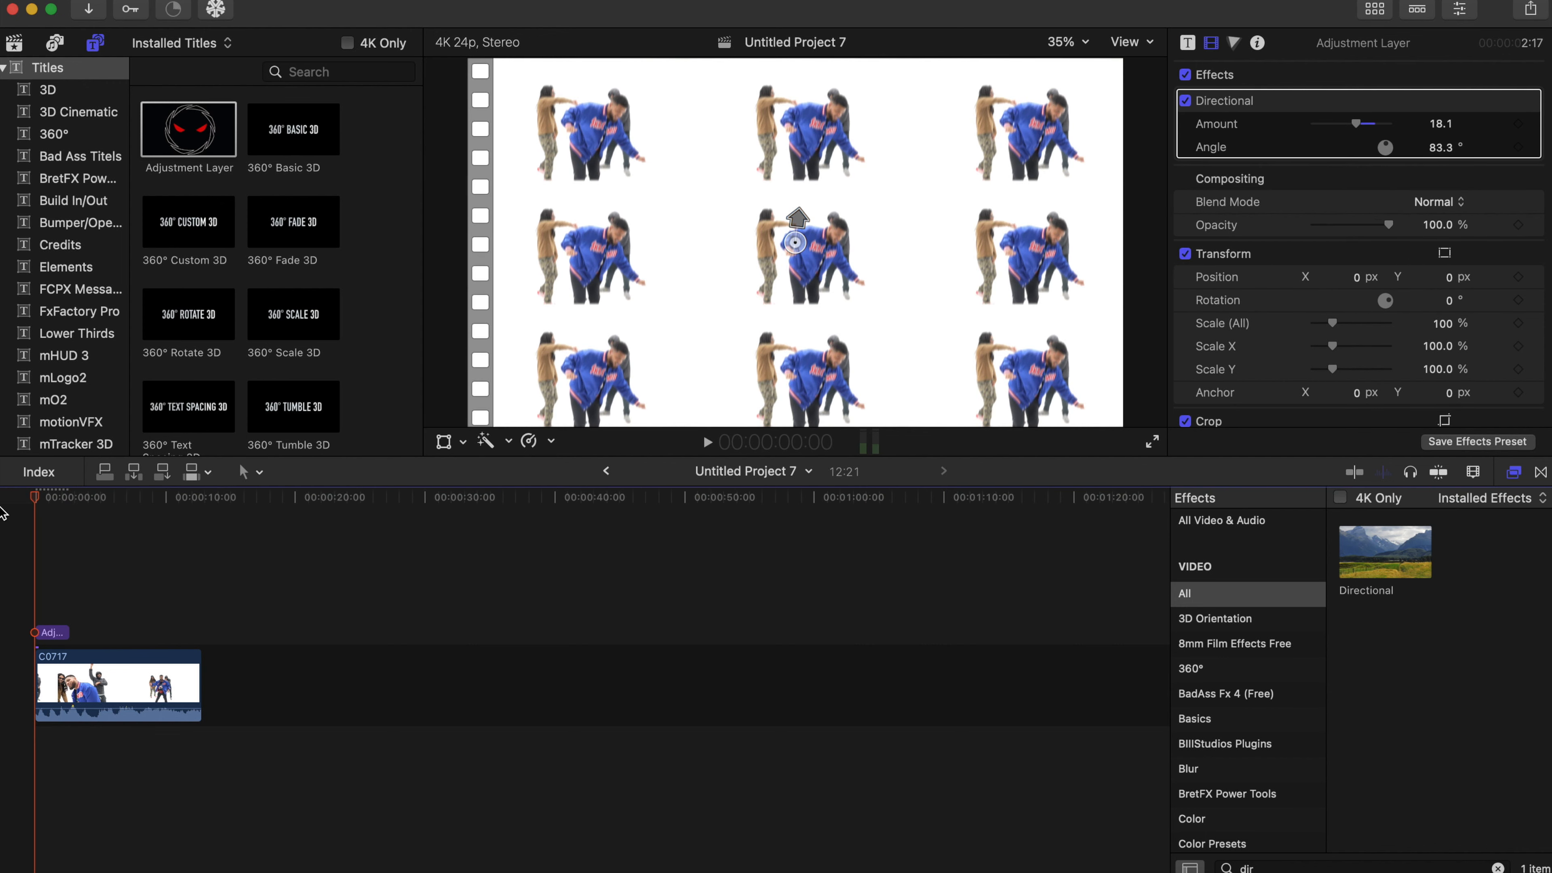
{"action": "key", "text": "space"}
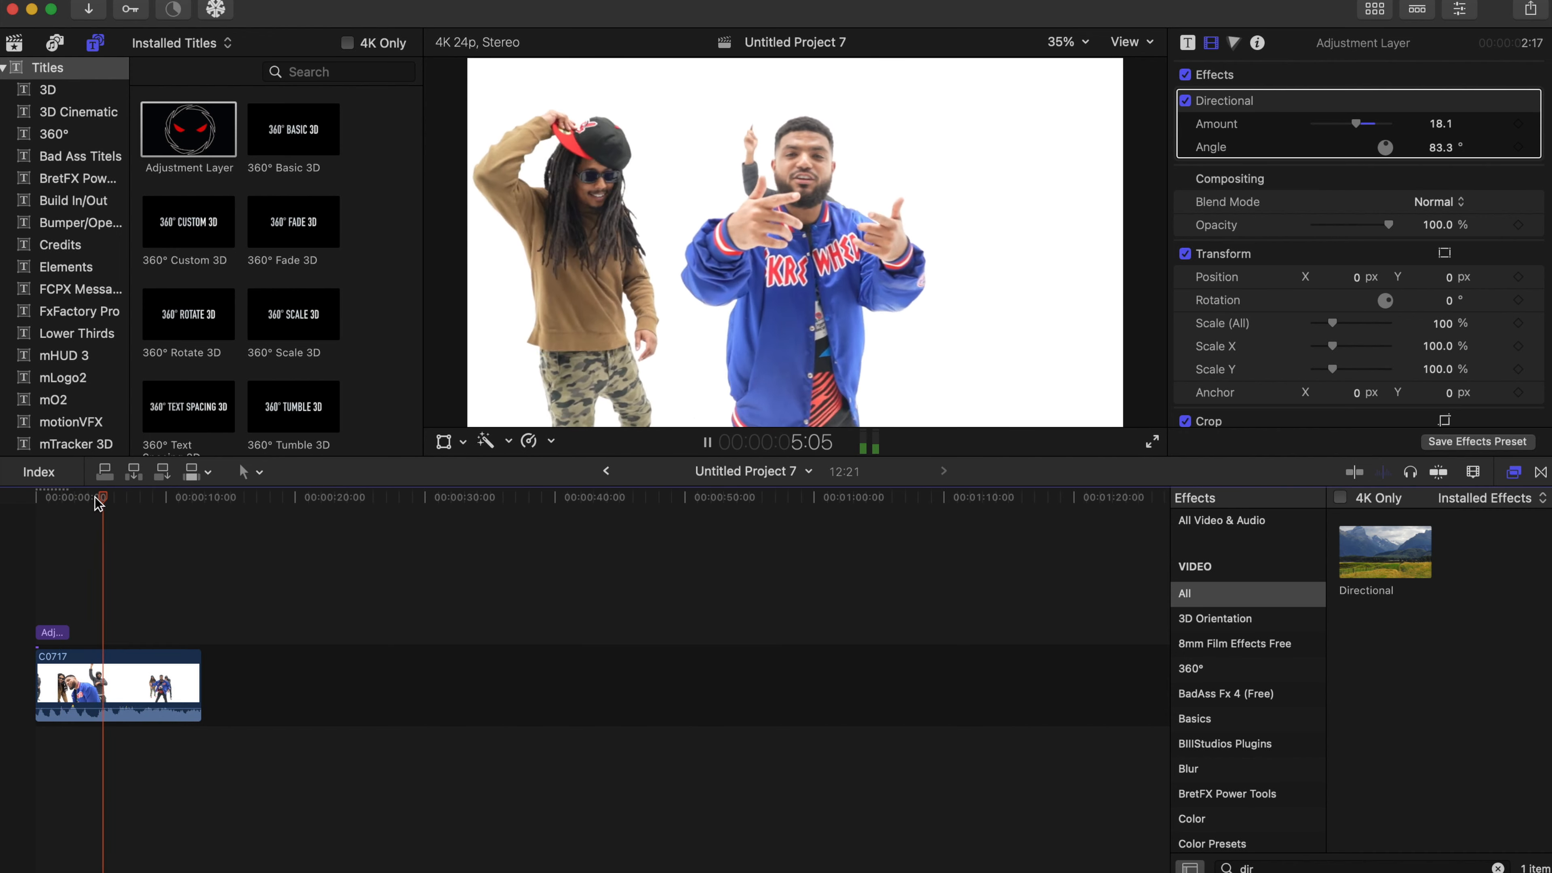
{"action": "left_click_drag", "start_coordinate": [94, 498], "coordinate": [35, 498]}
{"action": "key", "text": "space"}
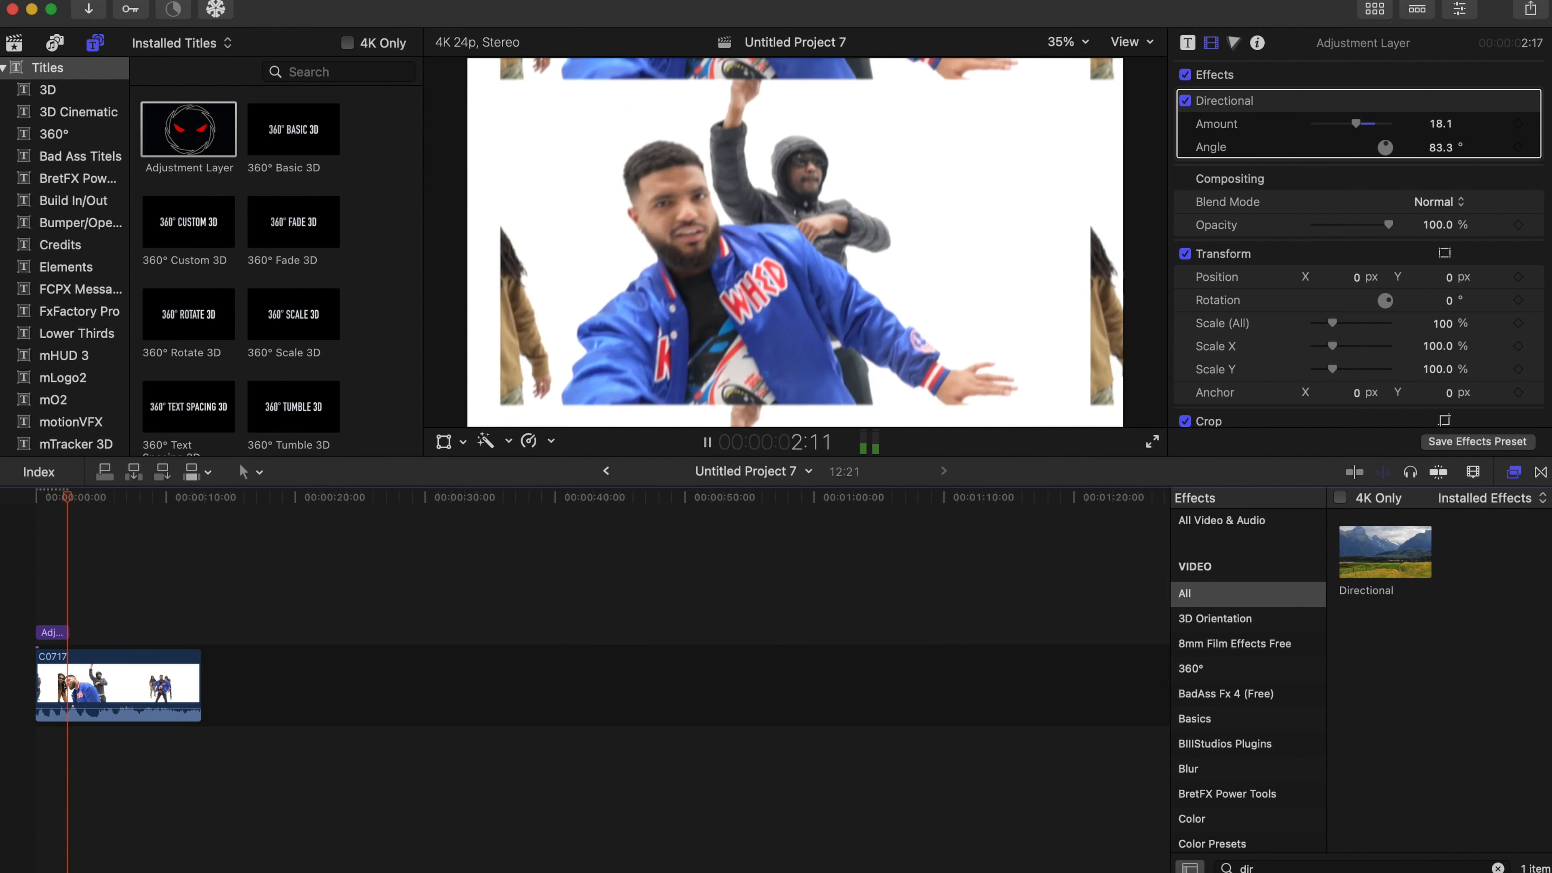
{"action": "key", "text": "space"}
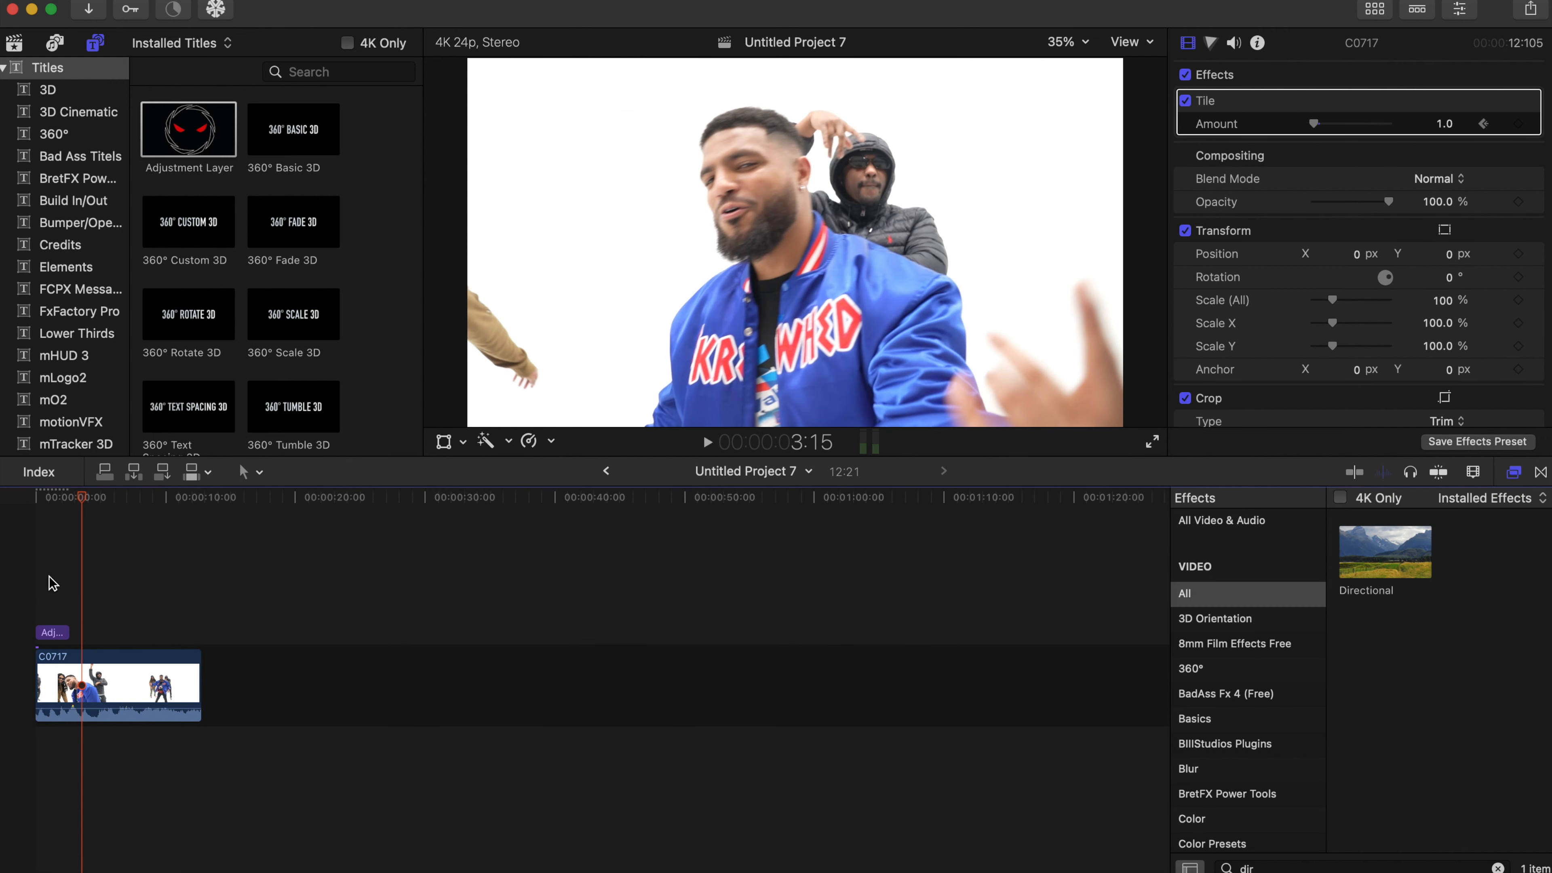
{"action": "left_click", "coordinate": [49, 577]}
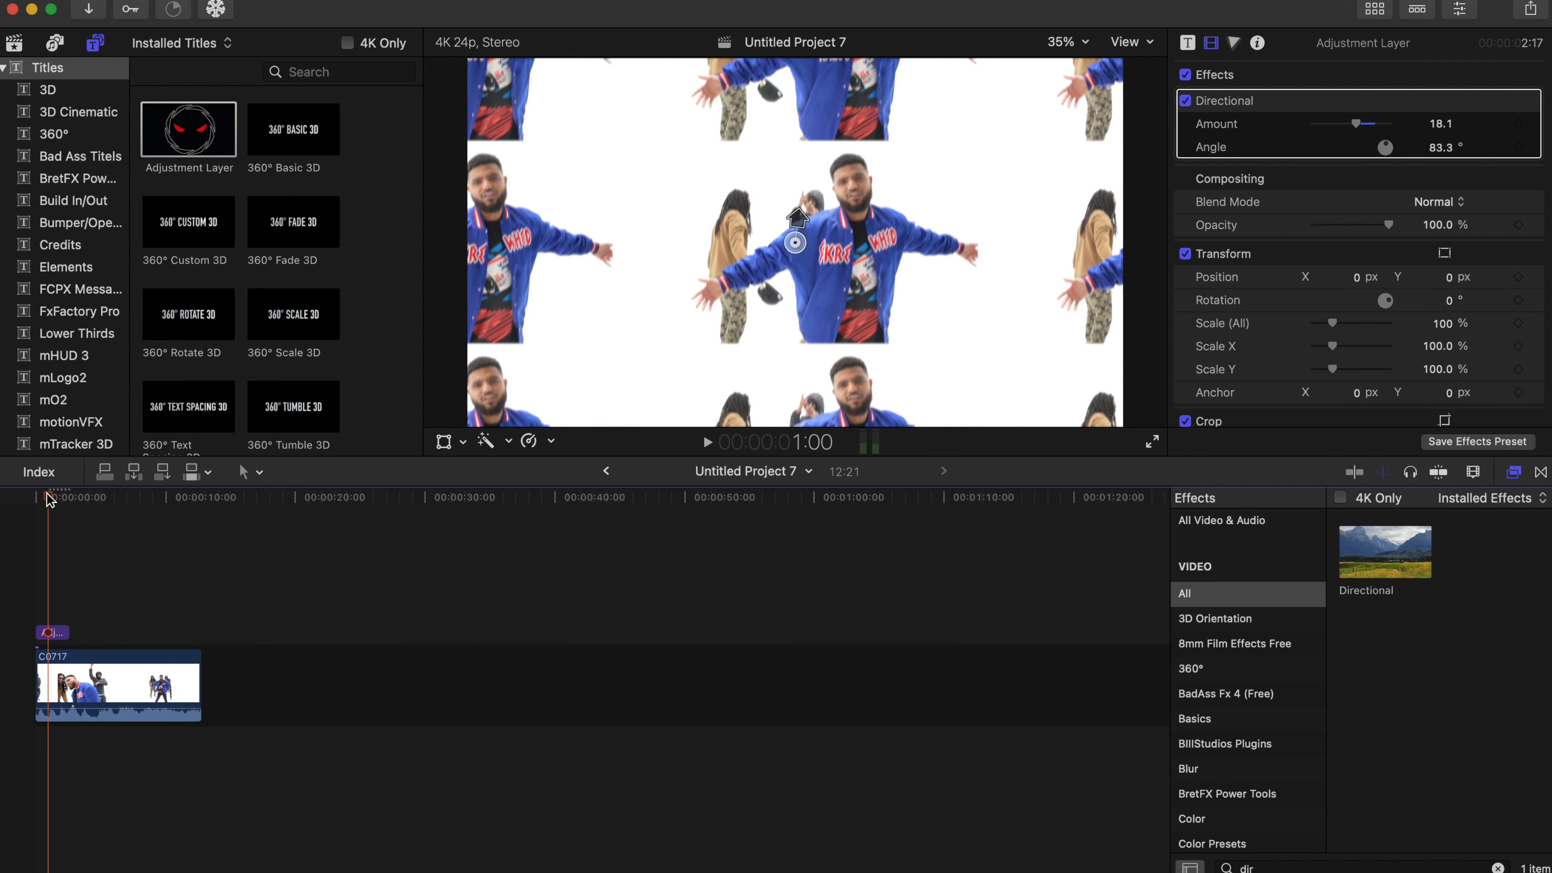
{"action": "key", "text": "space"}
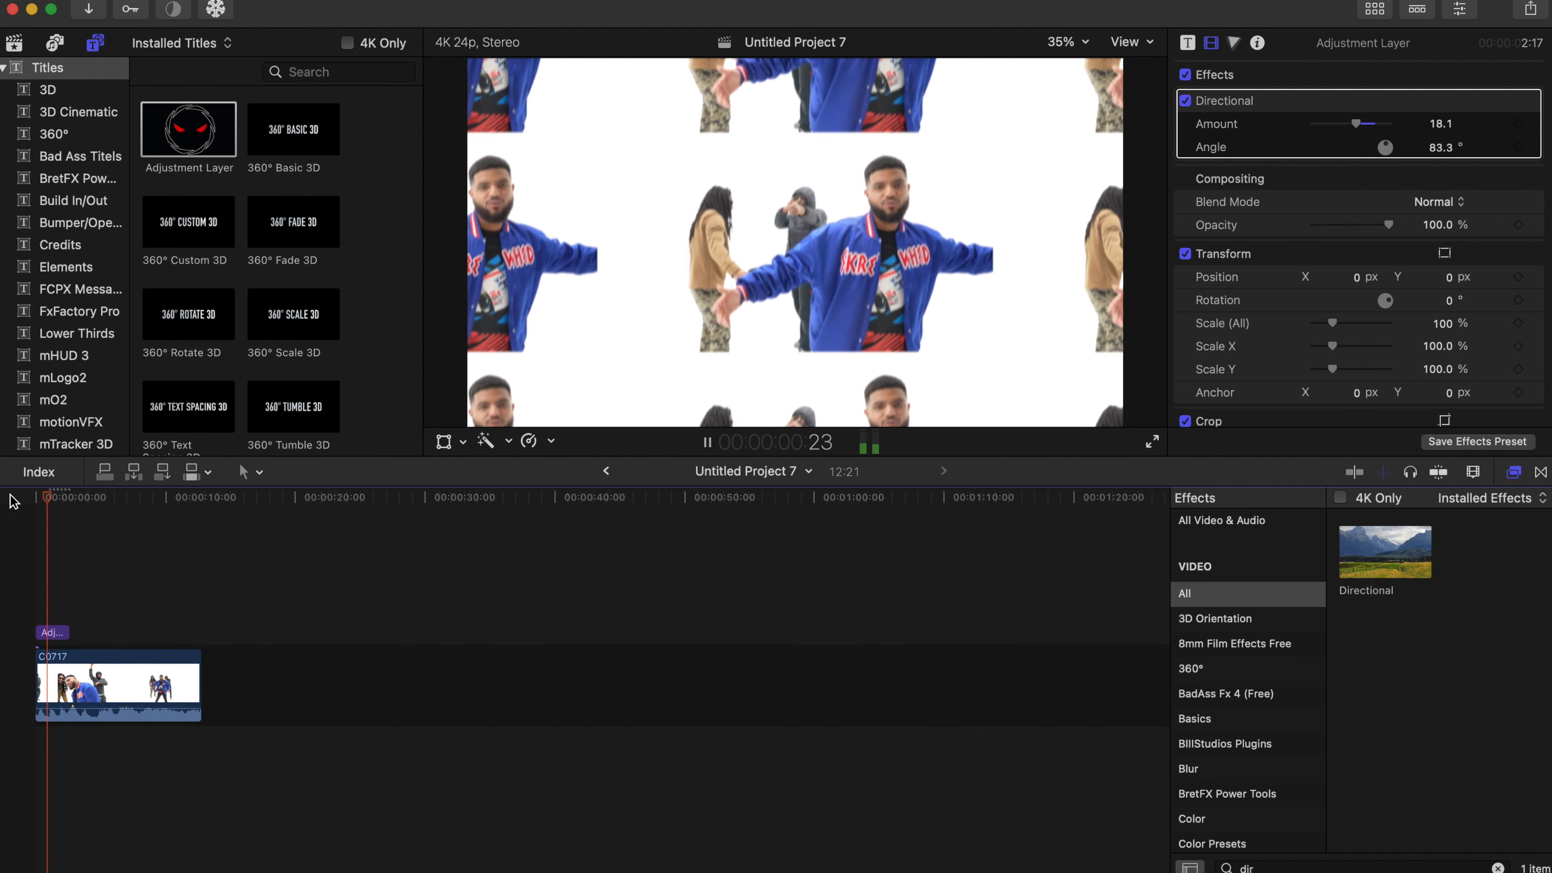
{"action": "key", "text": "space"}
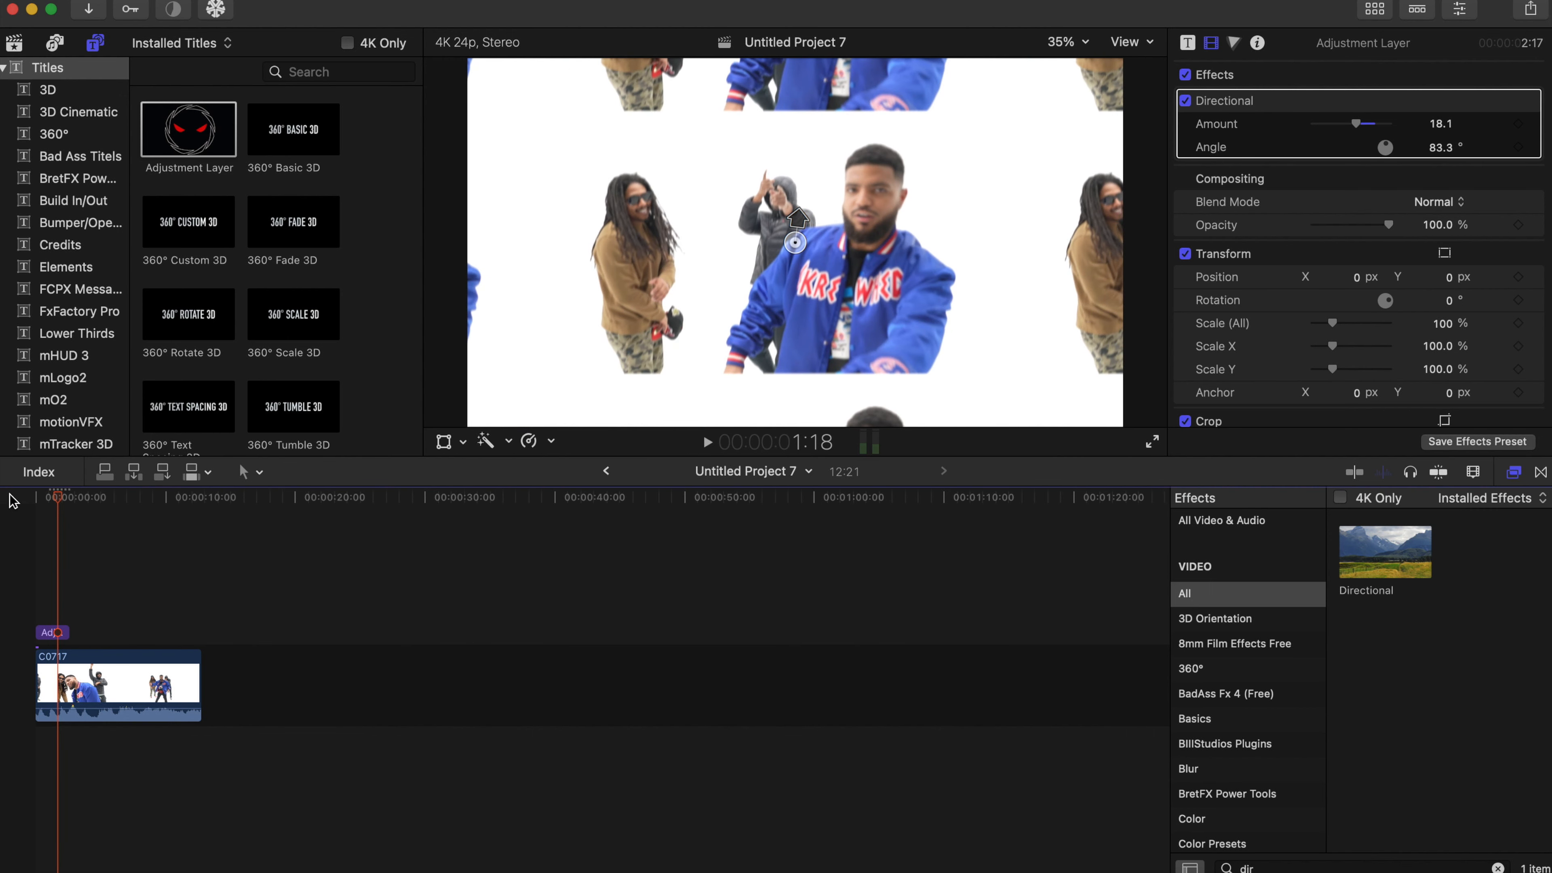
{"action": "left_click", "coordinate": [78, 703]}
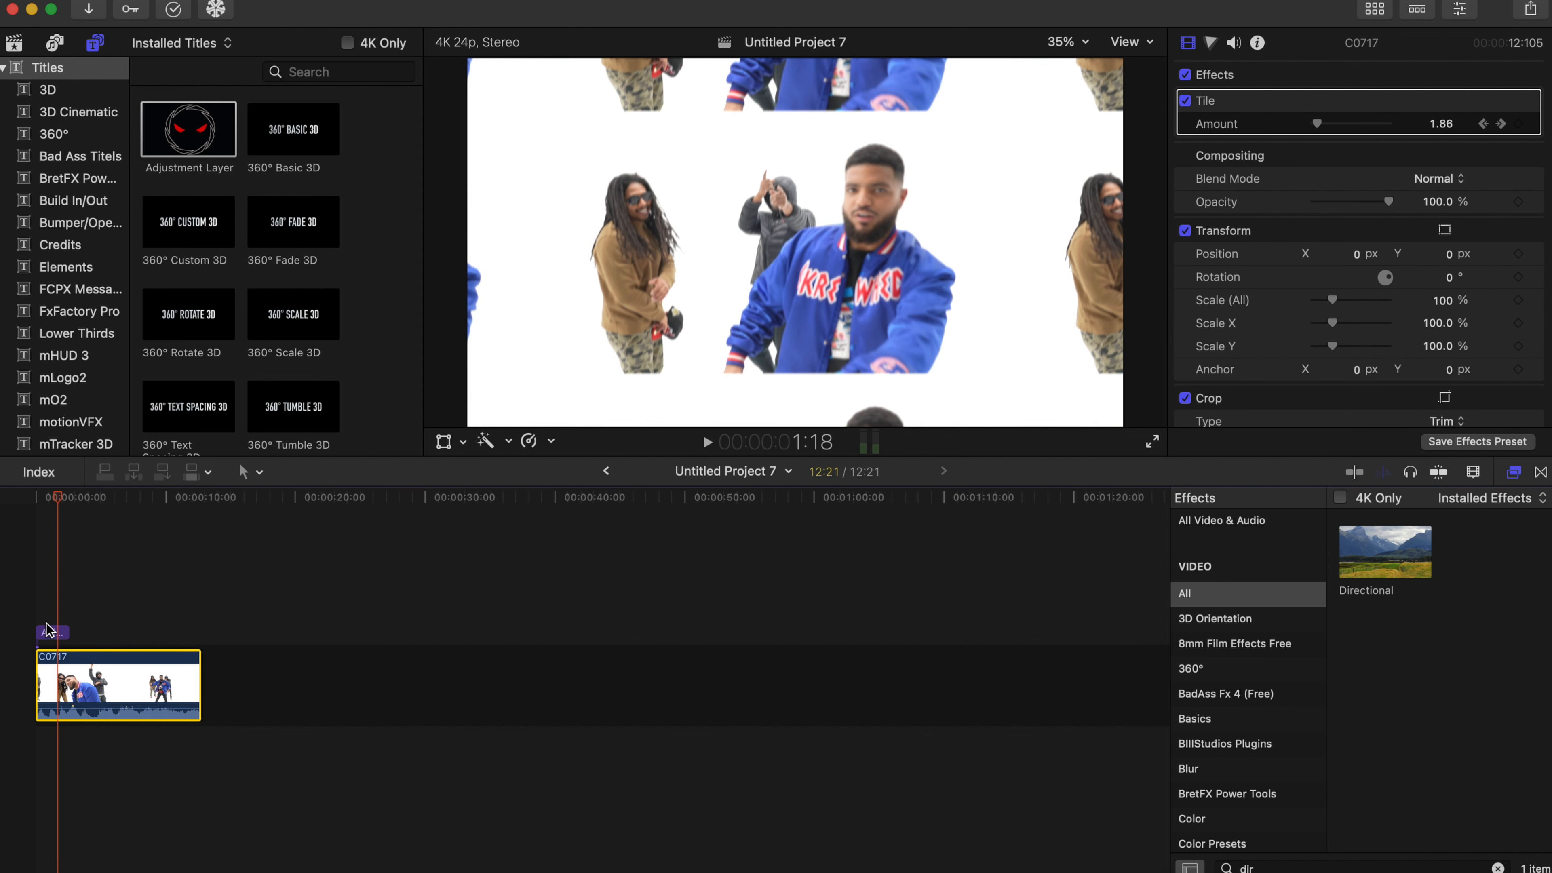
{"action": "left_click_drag", "start_coordinate": [58, 501], "coordinate": [28, 505]}
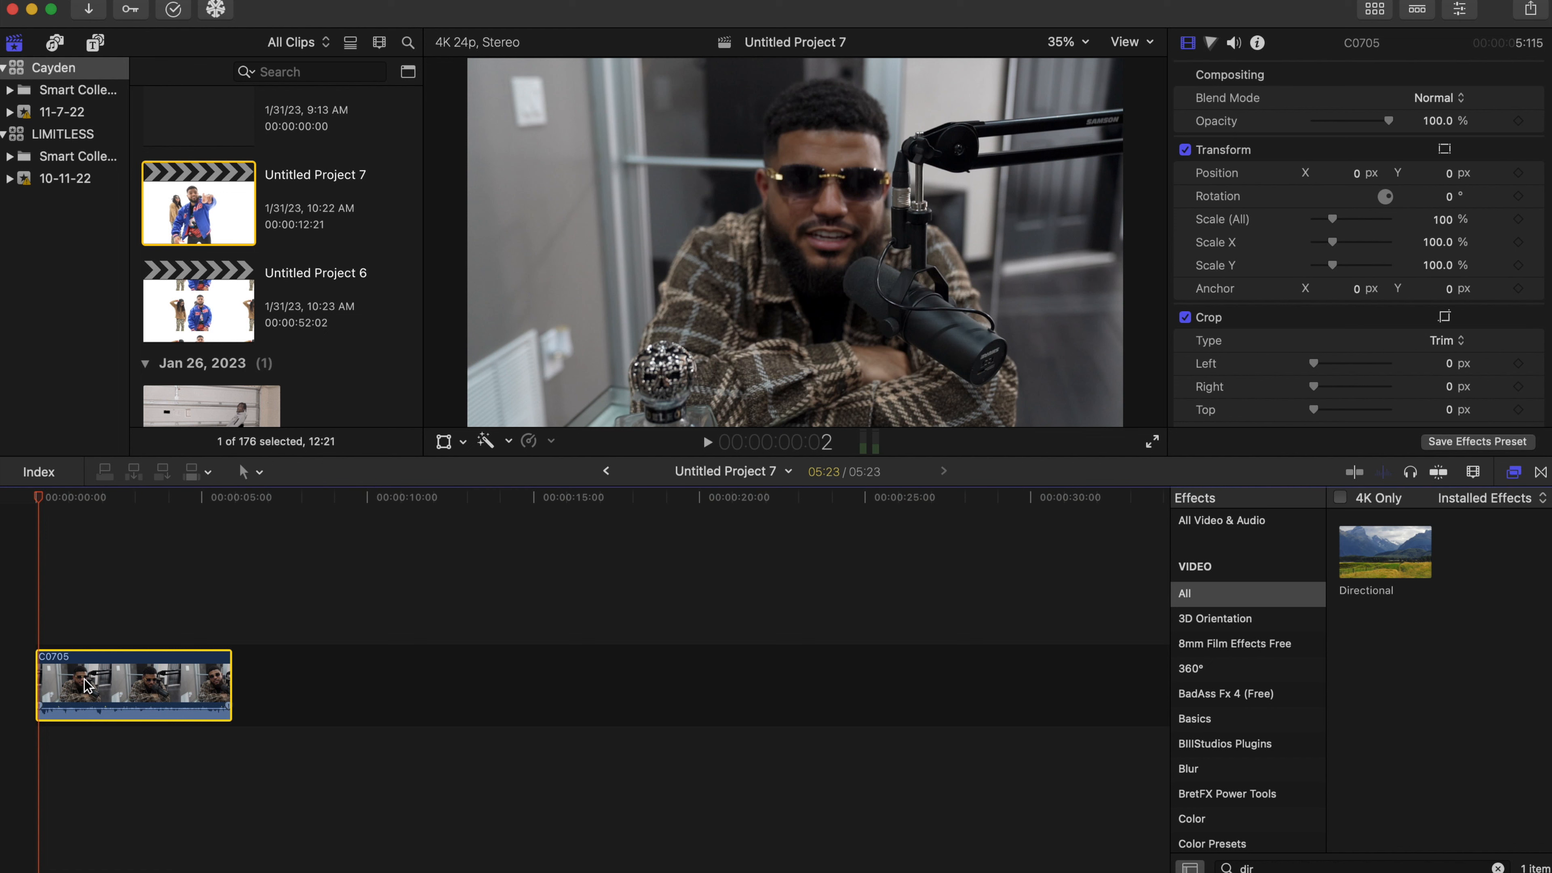
Duplicate clip C0705 directly above itself at the timeline start and select the lower copy.
{"action": "left_click_drag", "start_coordinate": [85, 683], "coordinate": [84, 594]}
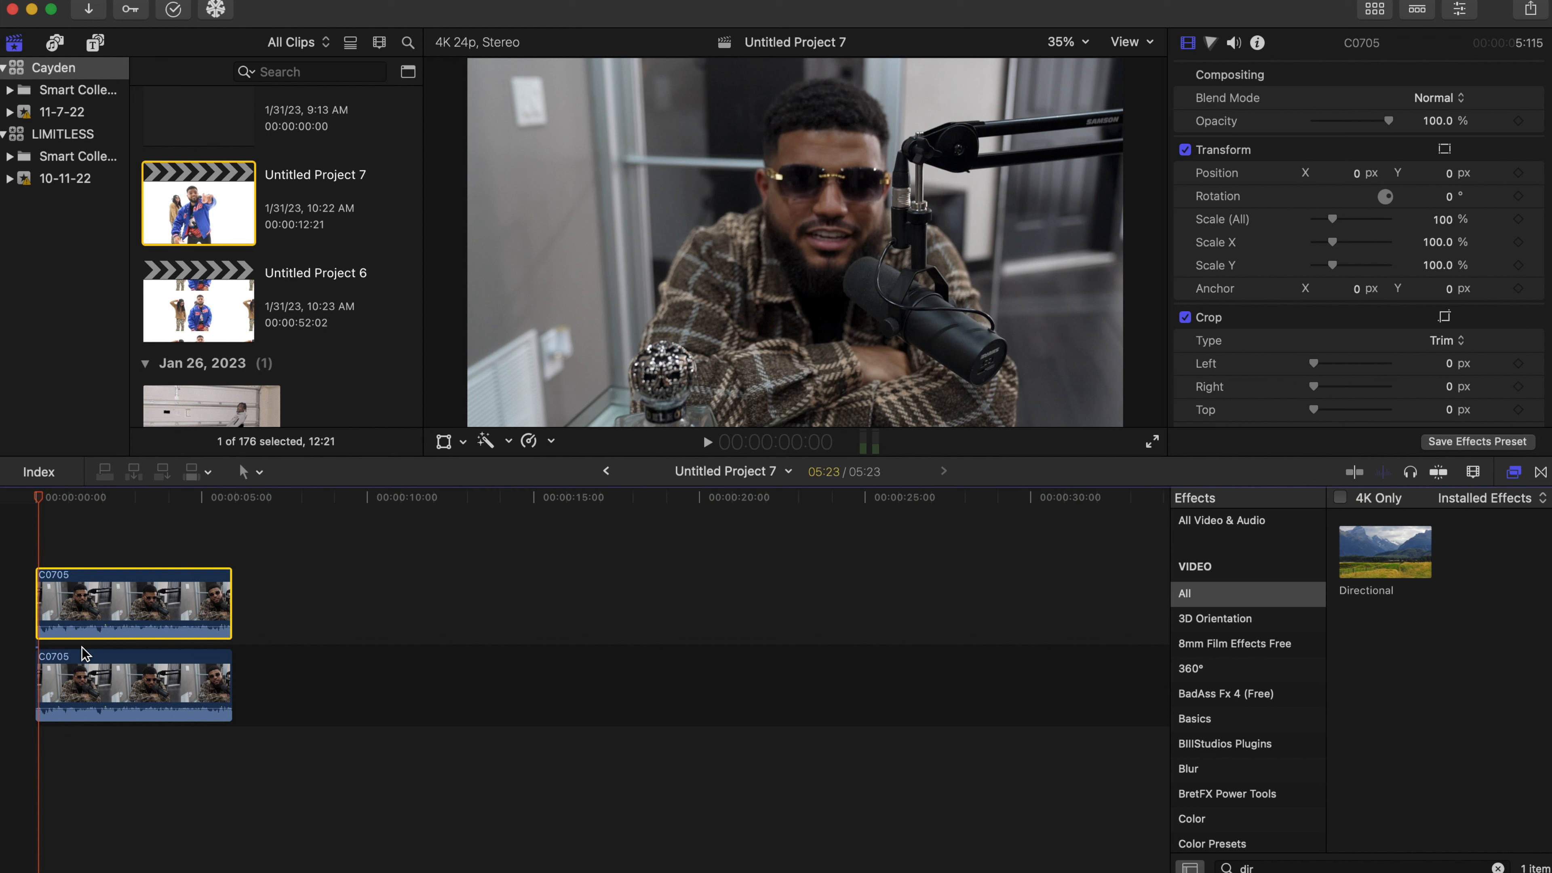
{"action": "left_click", "coordinate": [93, 681]}
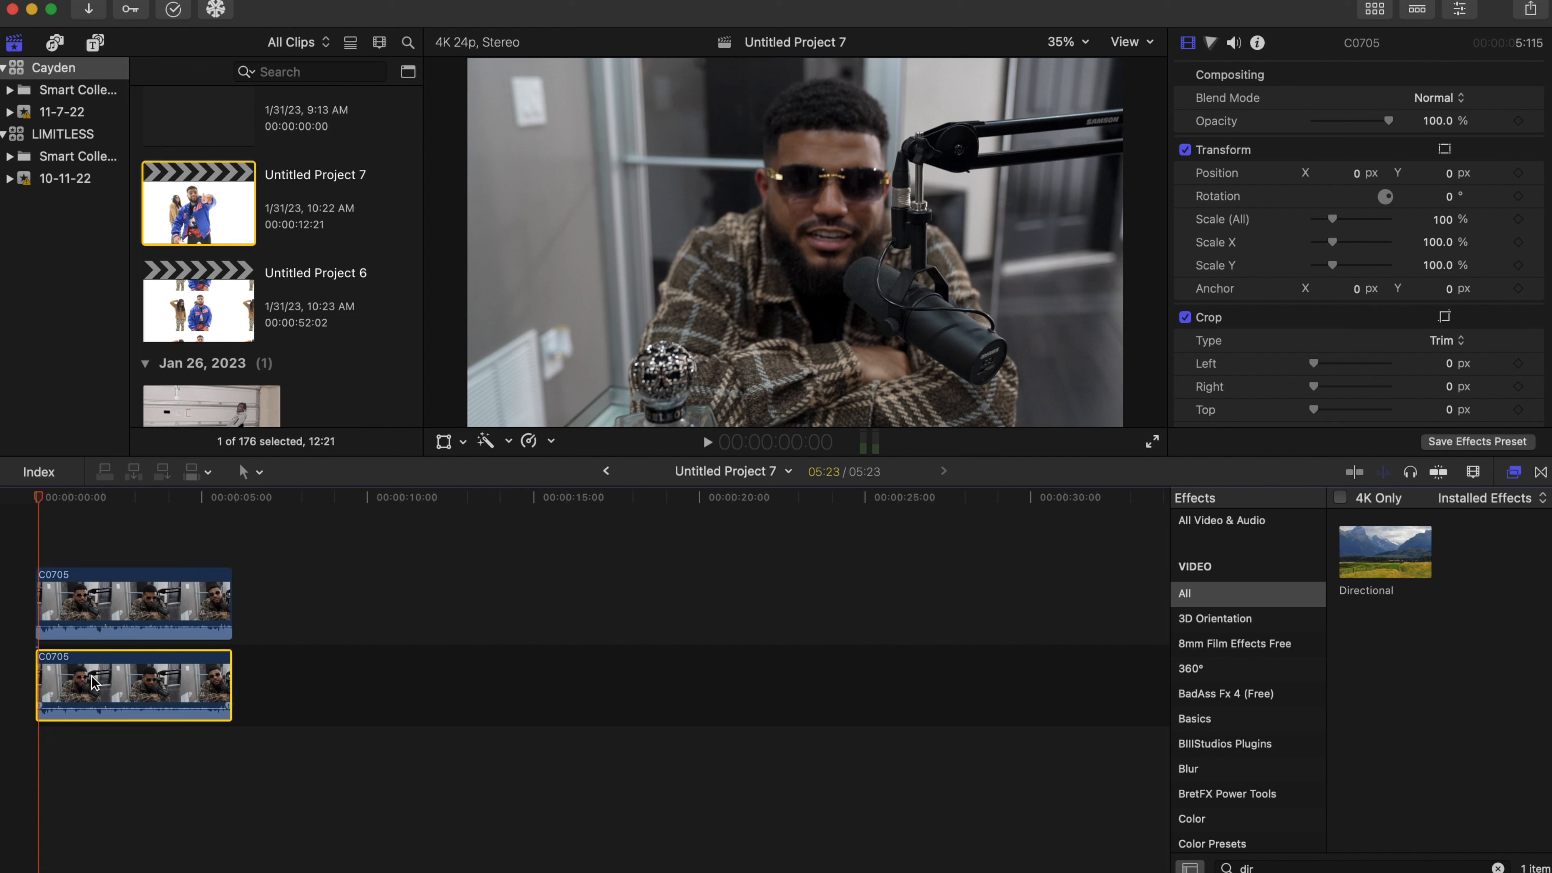